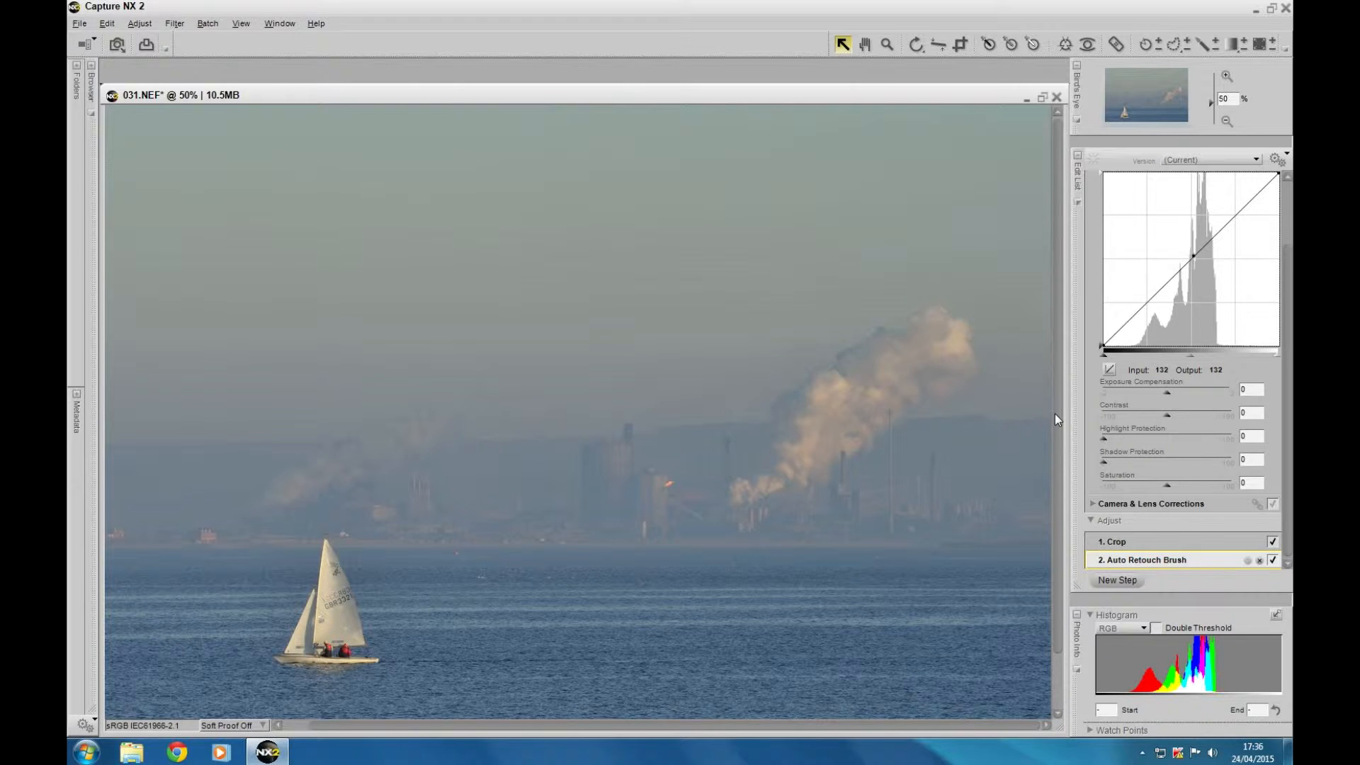
Fill the whole photo with a positive selection mask at 100% opacity
scroll(1055, 425, "down", 2)
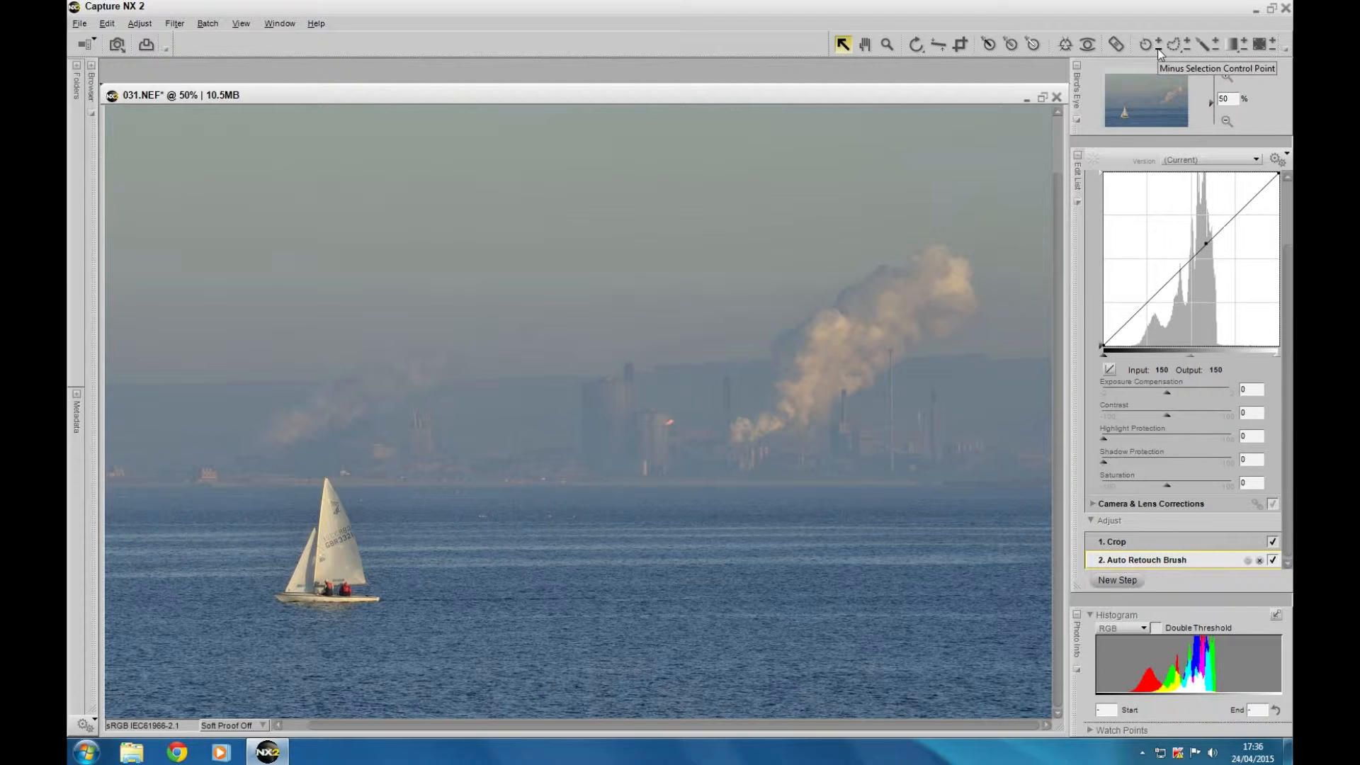
left_click(1269, 39)
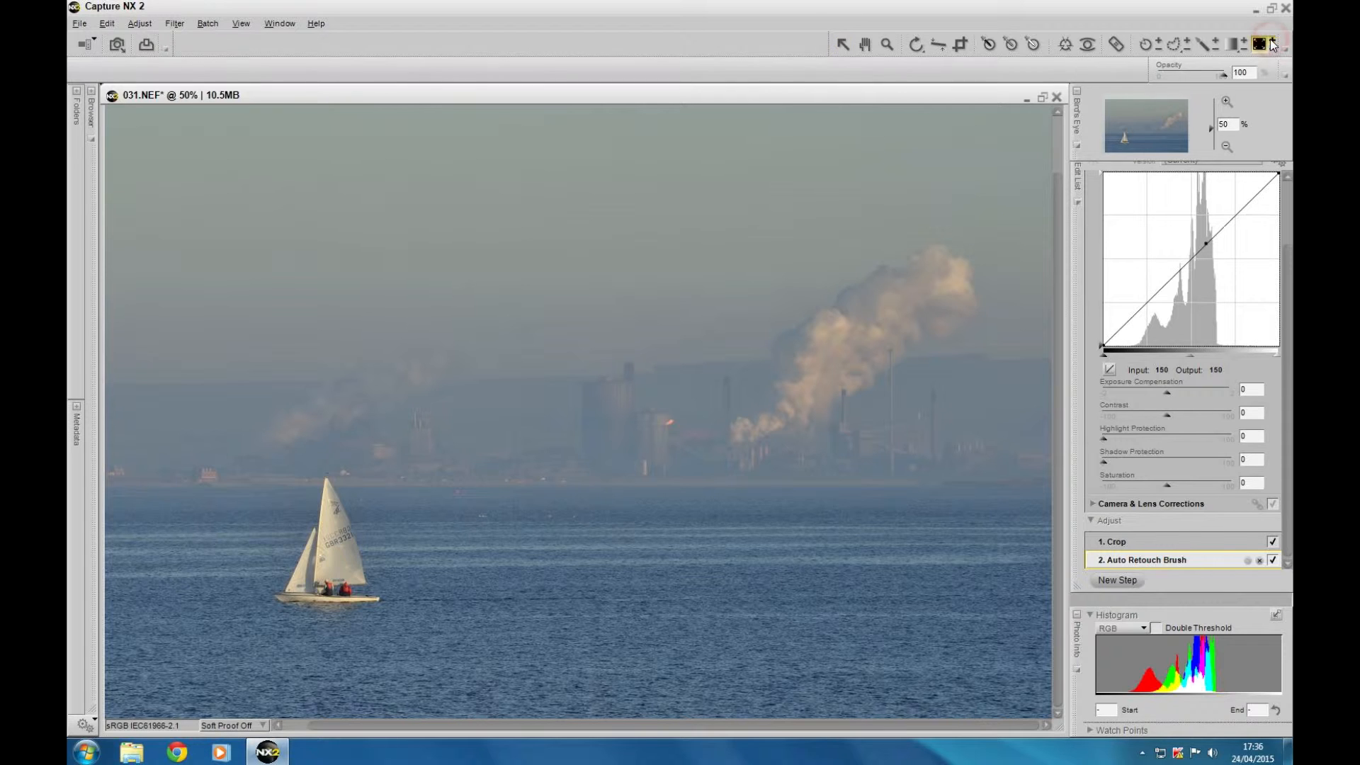
left_click(588, 327)
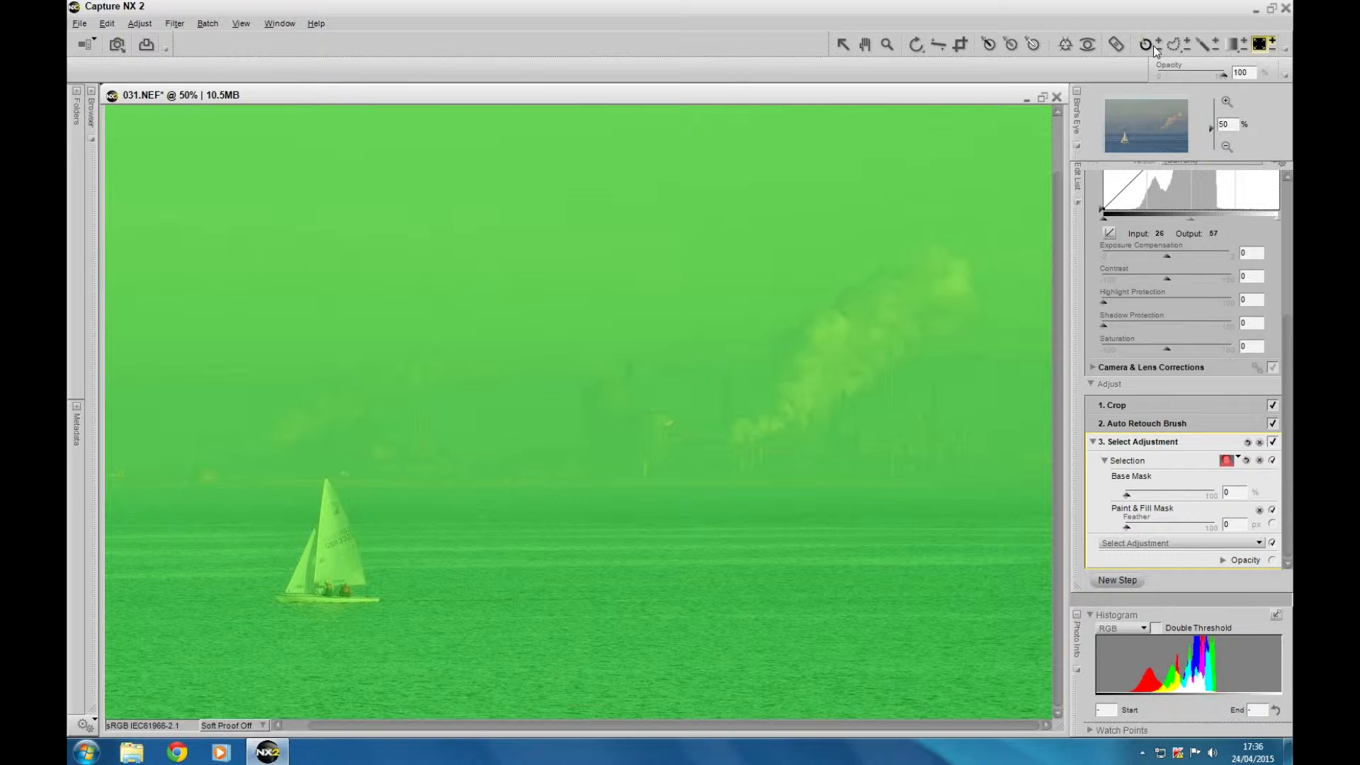
With the minus selection brush at 15 px, erase the mask from the water just below the horizon at the photo's right edge
left_click(1215, 51)
left_click(1226, 101)
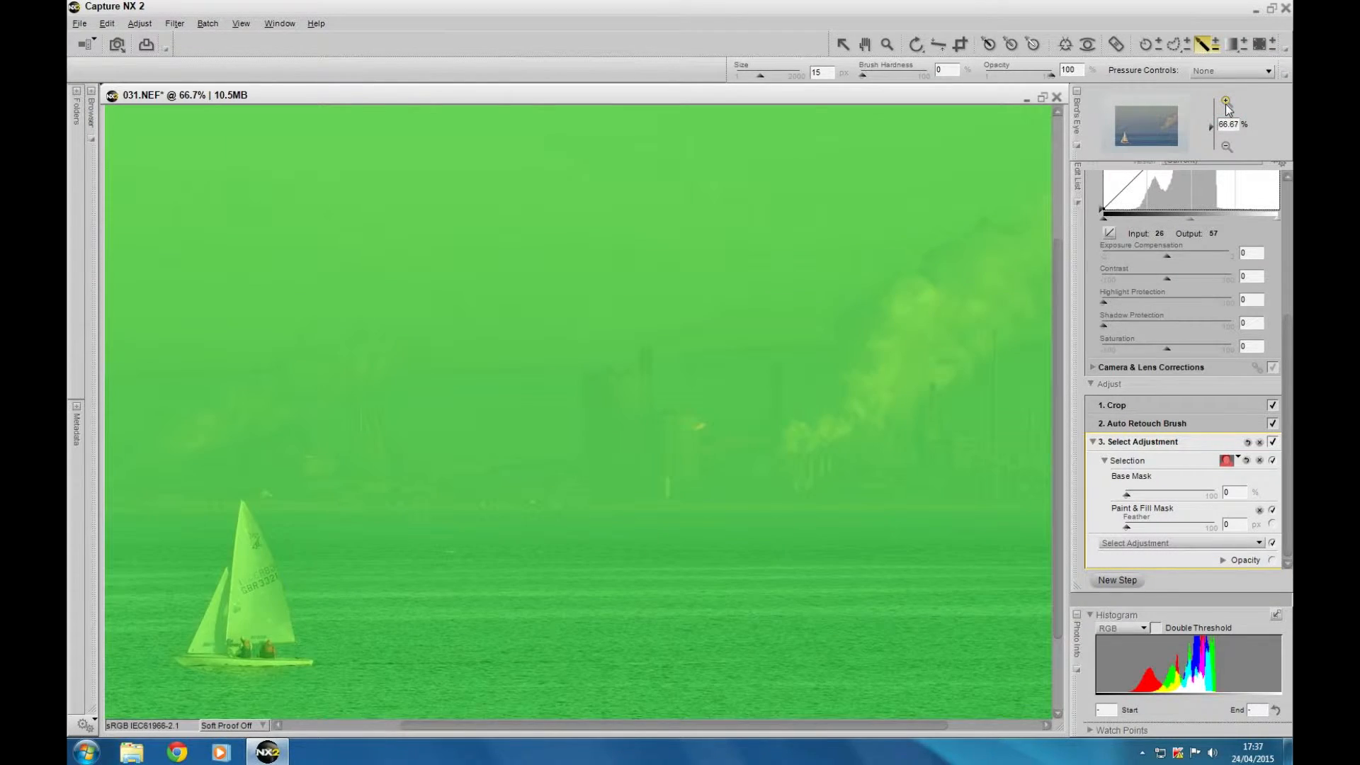
left_click(1227, 103)
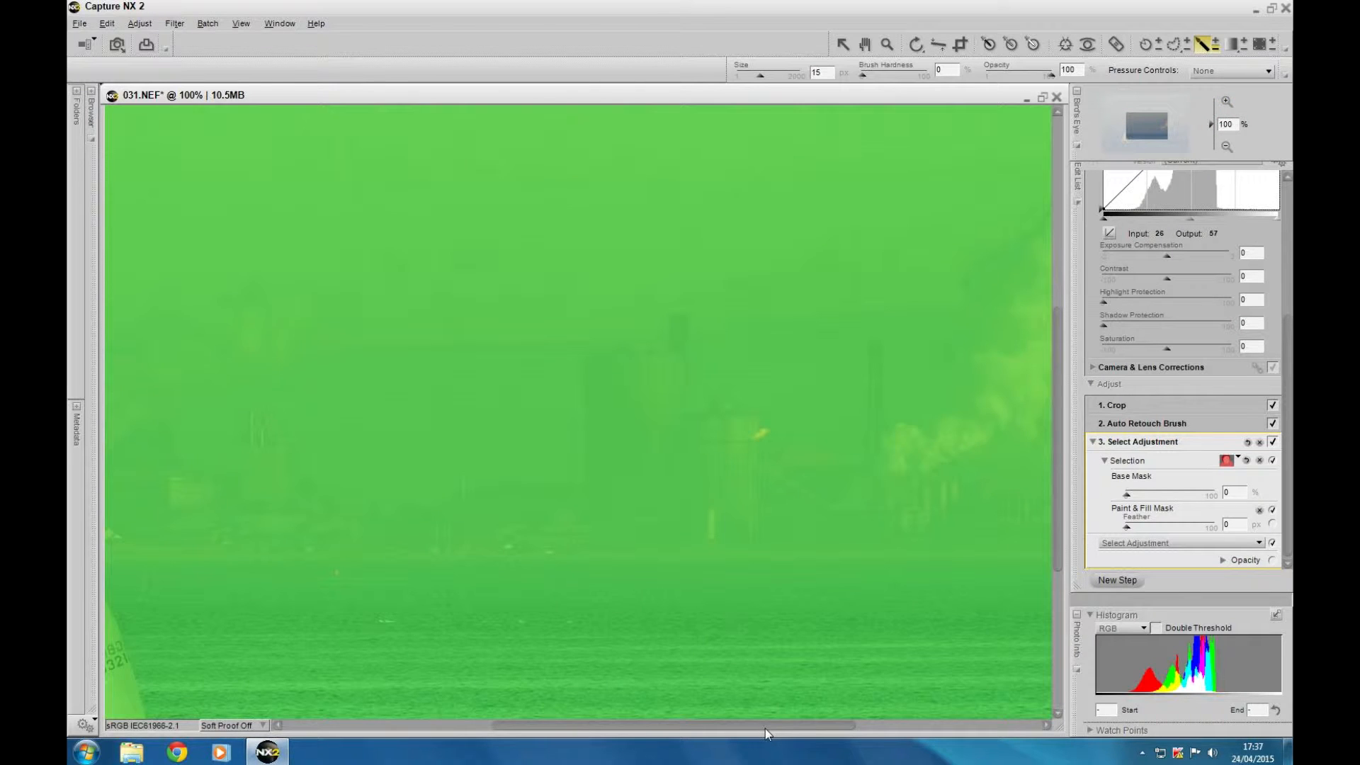
left_click_drag(765, 725, 611, 758)
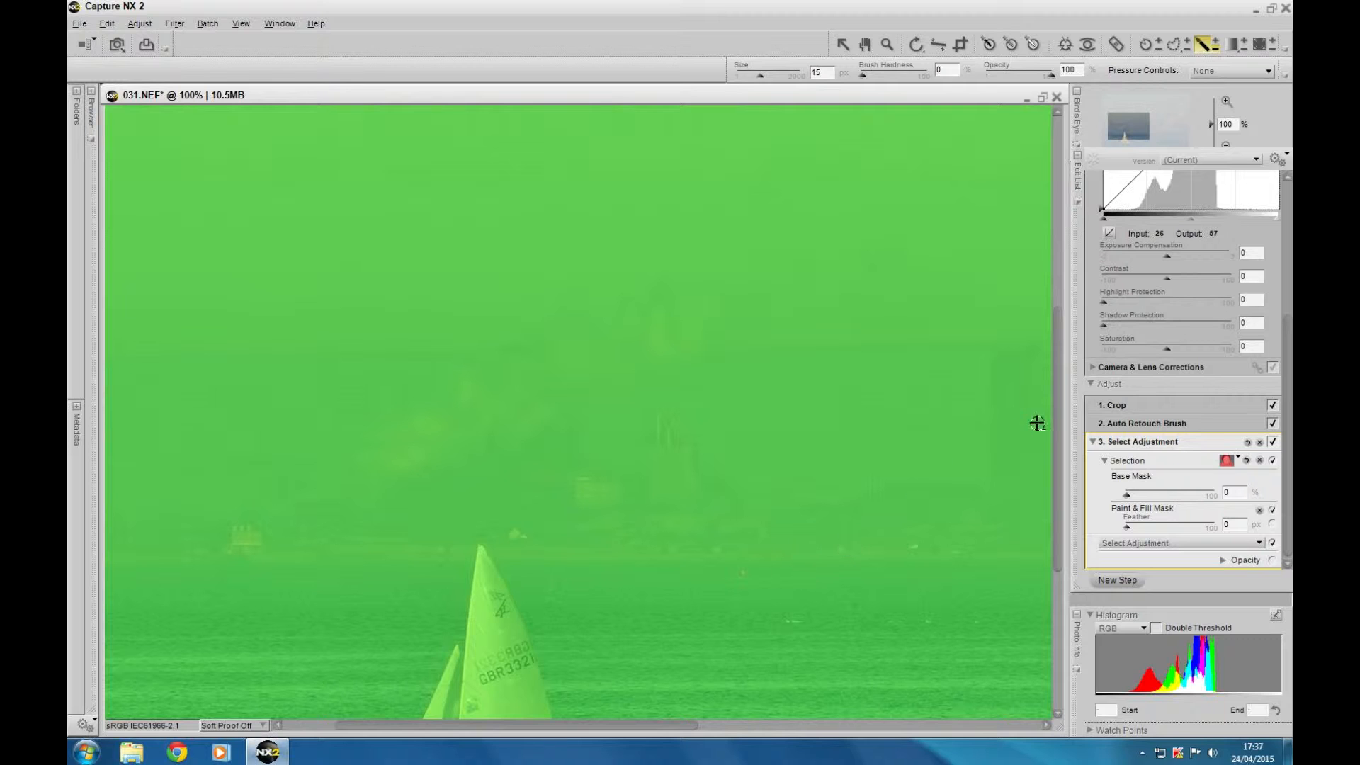
left_click_drag(1059, 422, 1046, 488)
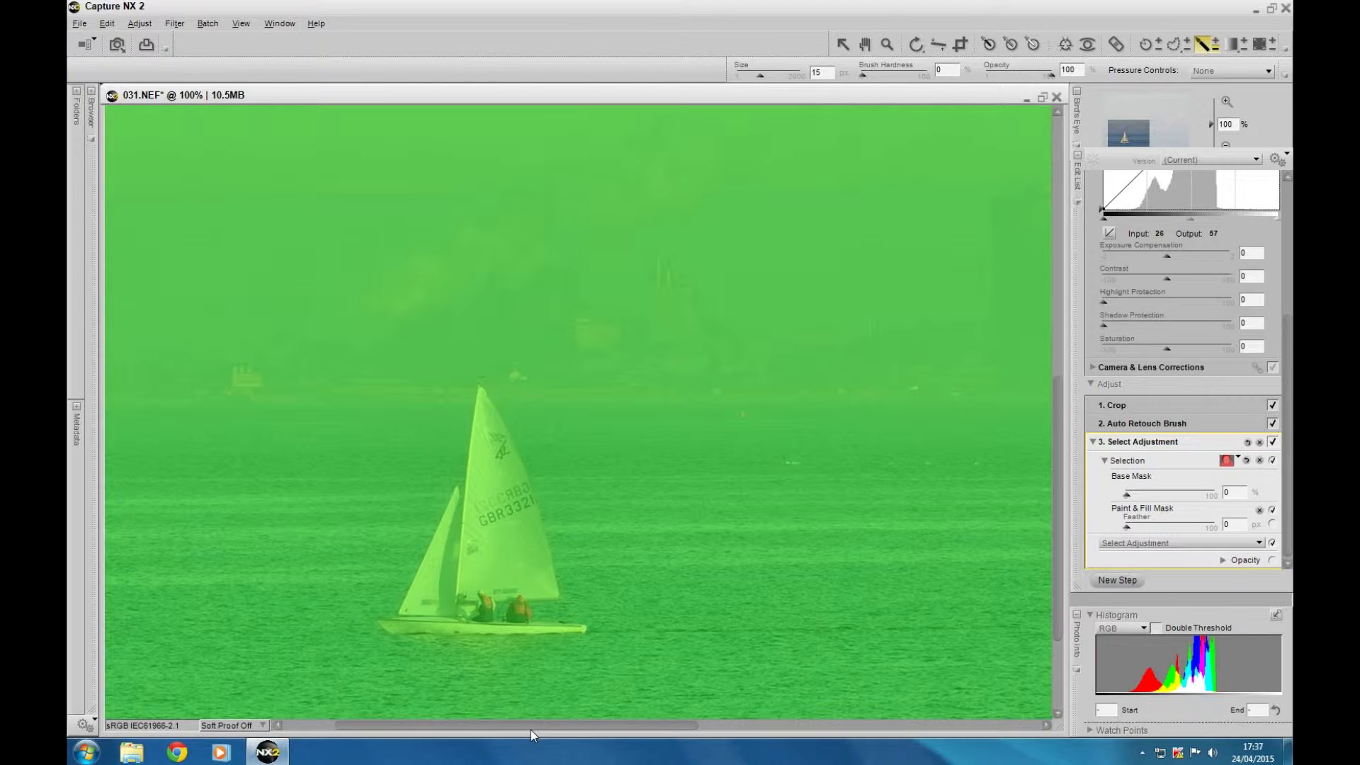
left_click_drag(531, 731, 870, 726)
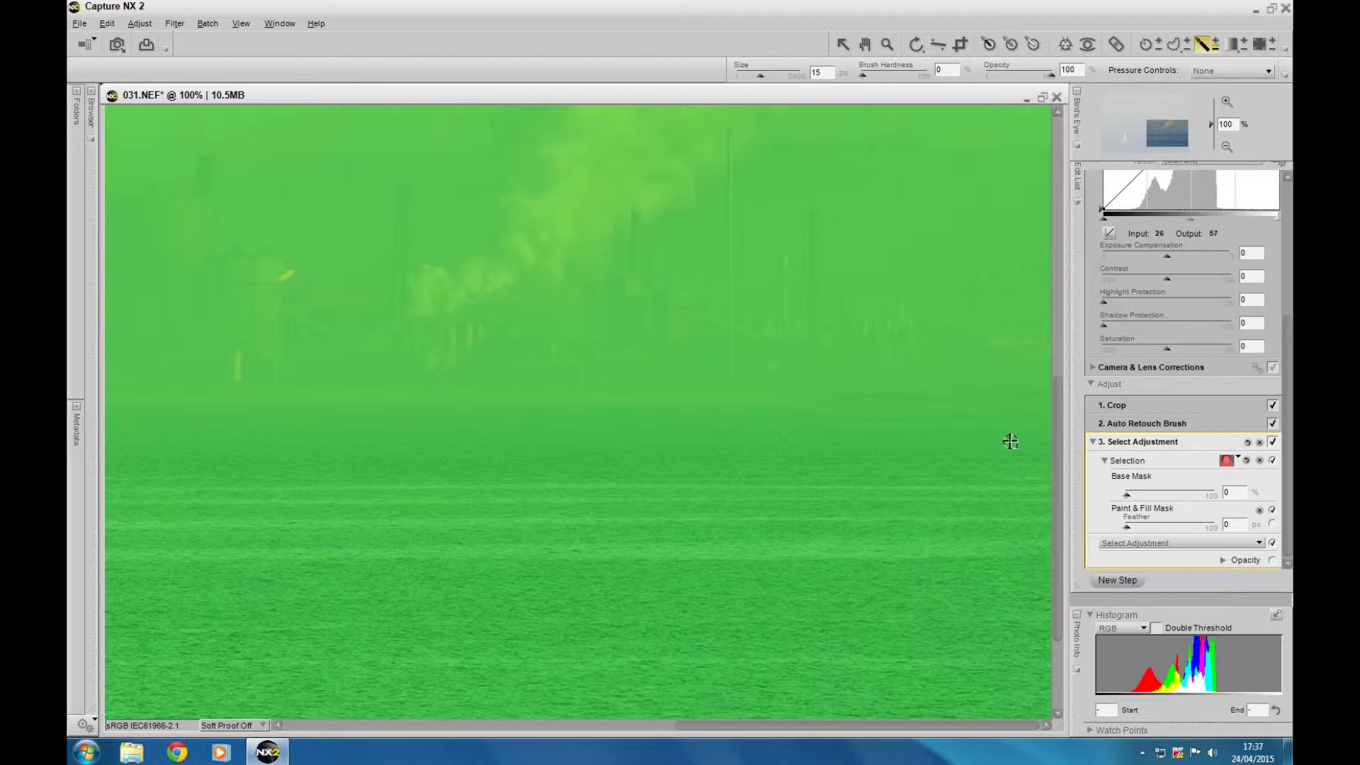
left_click_drag(1056, 442, 1100, 427)
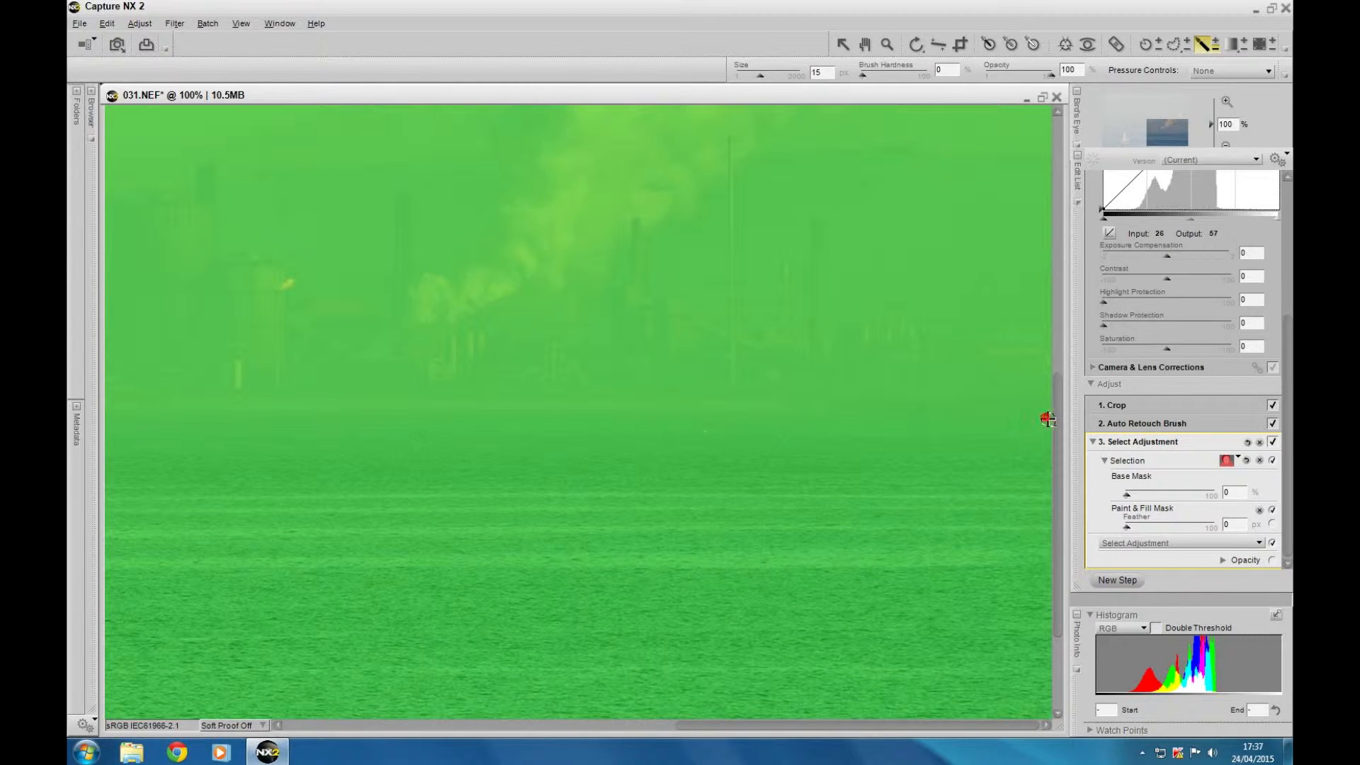
mouse_move(1048, 419)
left_mouse_down()
mouse_move(937, 433)
mouse_move(934, 421)
mouse_move(1040, 417)
mouse_move(852, 425)
left_mouse_up()
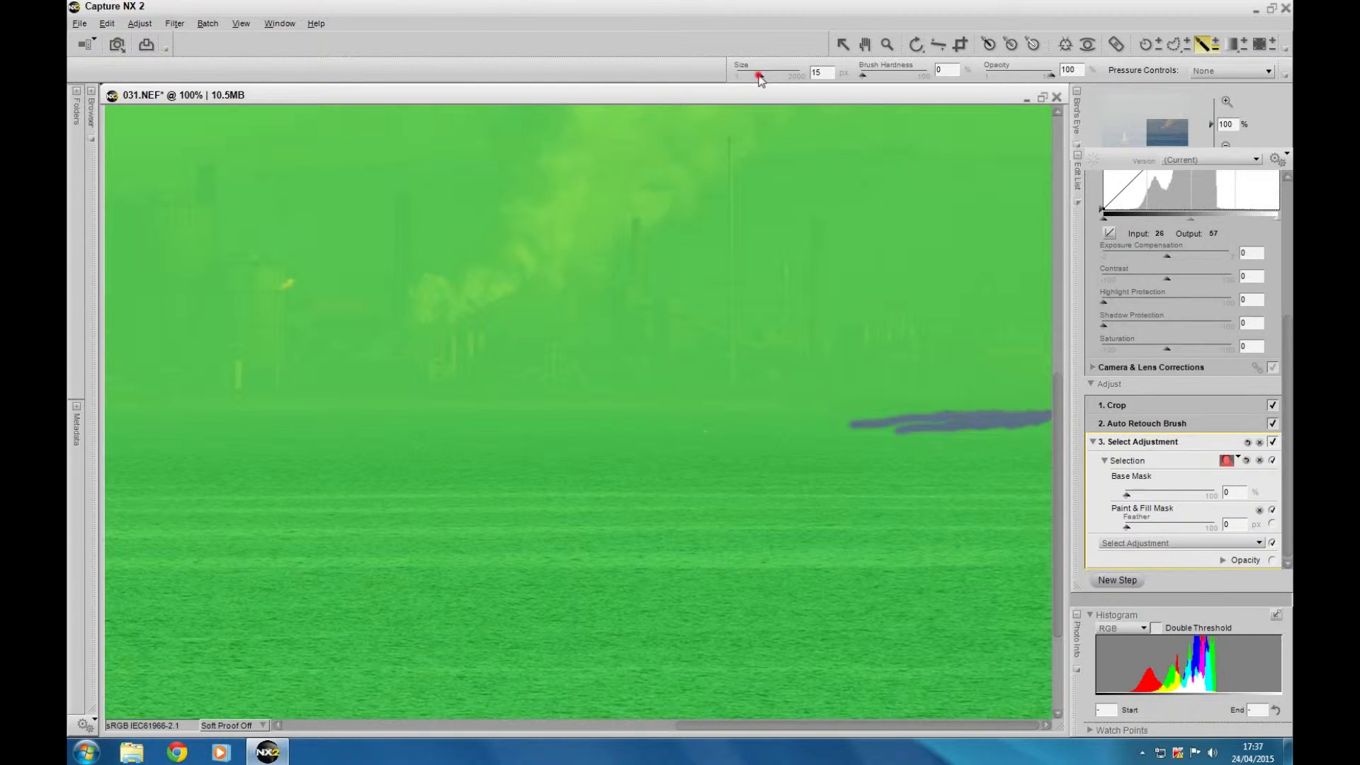
Enlarge the minus brush to 39 px and erase a strip of mask below the horizon across the middle of the photo
left_click_drag(758, 75, 769, 76)
mouse_move(864, 420)
left_mouse_down()
mouse_move(710, 431)
mouse_move(780, 426)
mouse_move(711, 419)
mouse_move(679, 432)
mouse_move(564, 416)
mouse_move(311, 432)
mouse_move(338, 425)
mouse_move(252, 424)
left_mouse_up()
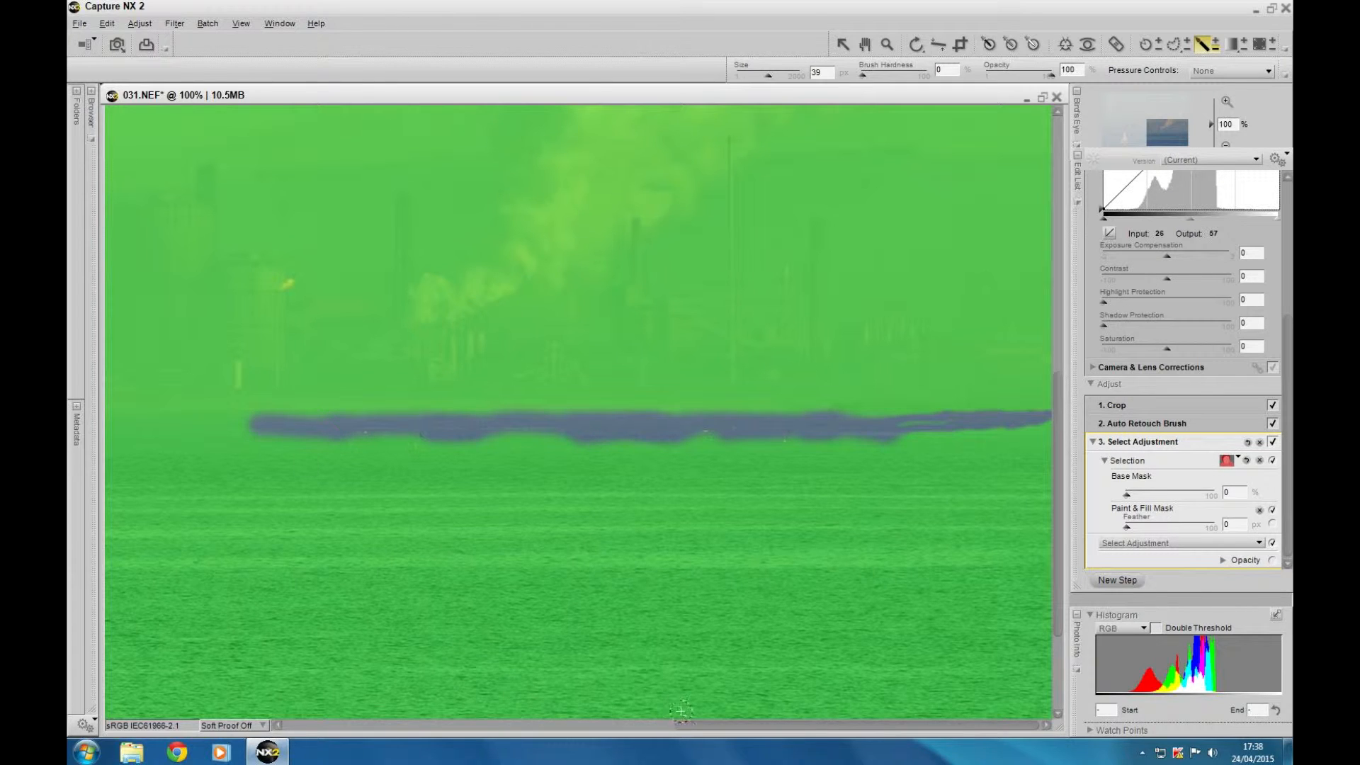
left_click_drag(694, 725, 556, 707)
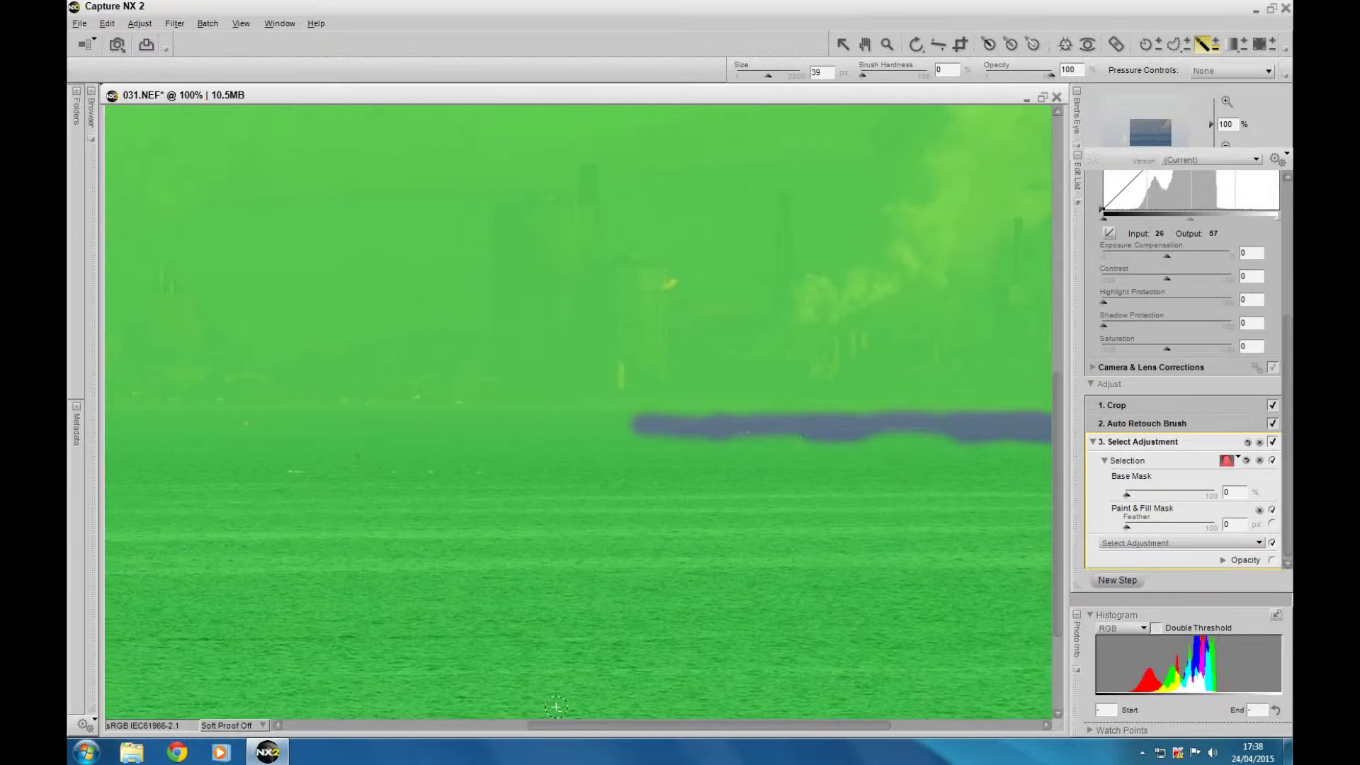
left_click_drag(708, 423, 672, 431)
mouse_move(757, 423)
left_mouse_down()
mouse_move(190, 417)
mouse_move(340, 423)
left_mouse_up()
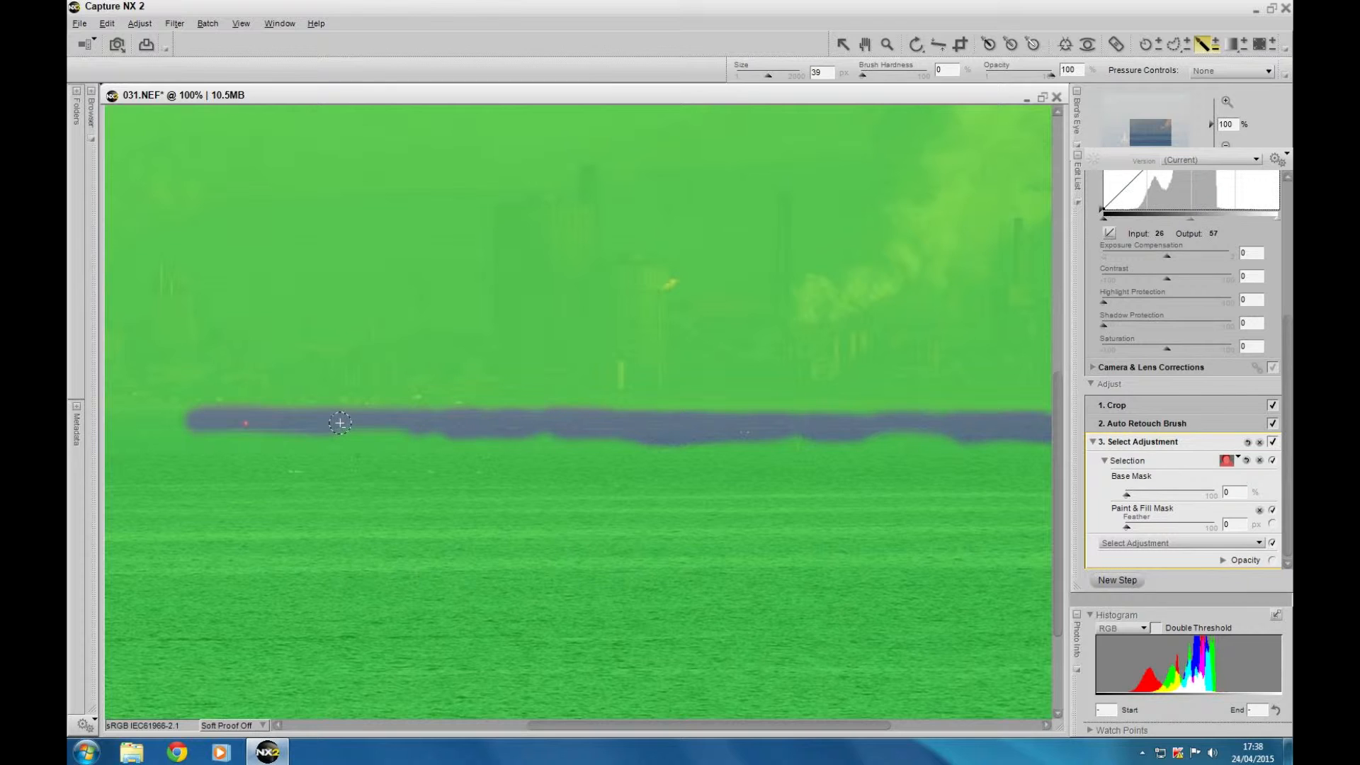
Extend the erased strip below the horizon past the sail's tip to the photo's left edge
left_click_drag(605, 725, 481, 721)
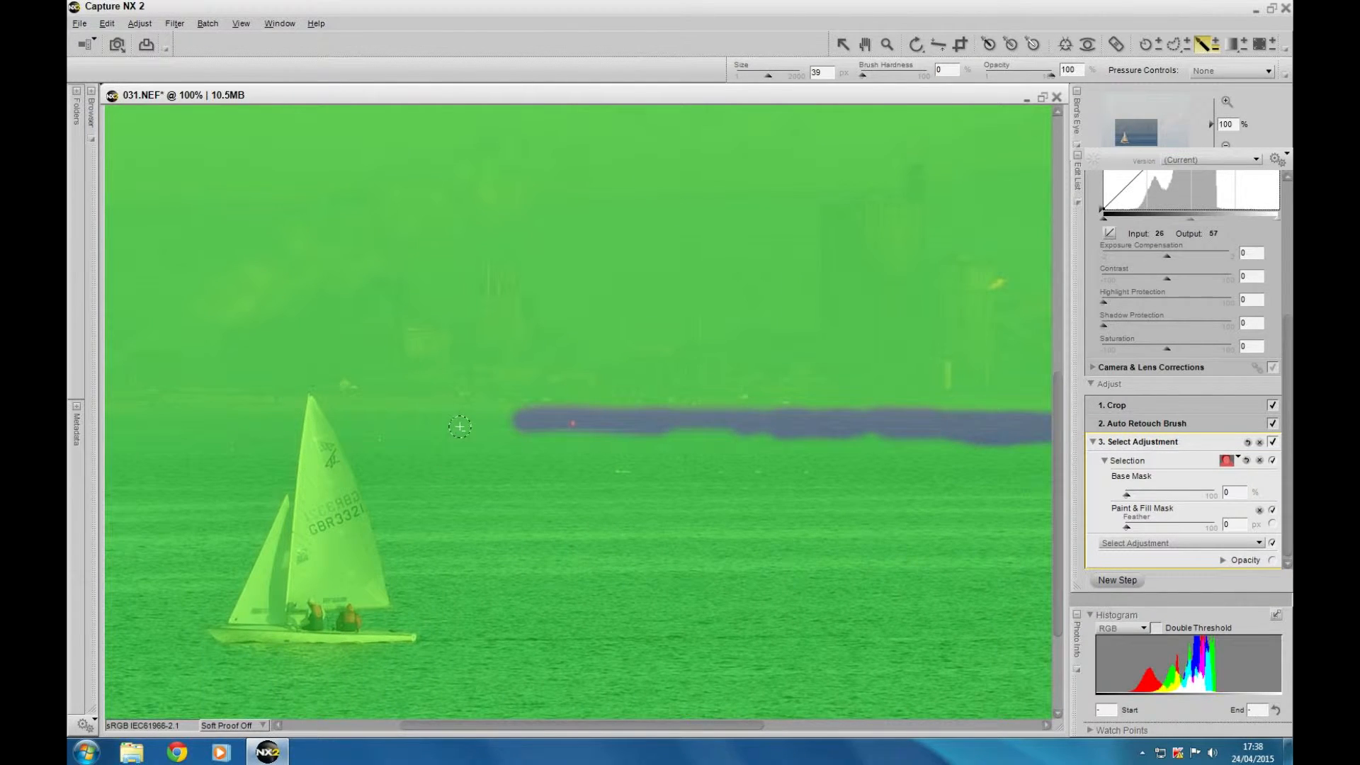
mouse_move(508, 417)
left_mouse_down()
mouse_move(436, 415)
mouse_move(507, 417)
mouse_move(362, 415)
mouse_move(508, 417)
mouse_move(347, 424)
mouse_move(364, 419)
mouse_move(305, 405)
mouse_move(251, 424)
mouse_move(262, 427)
mouse_move(278, 420)
mouse_move(150, 416)
left_mouse_up()
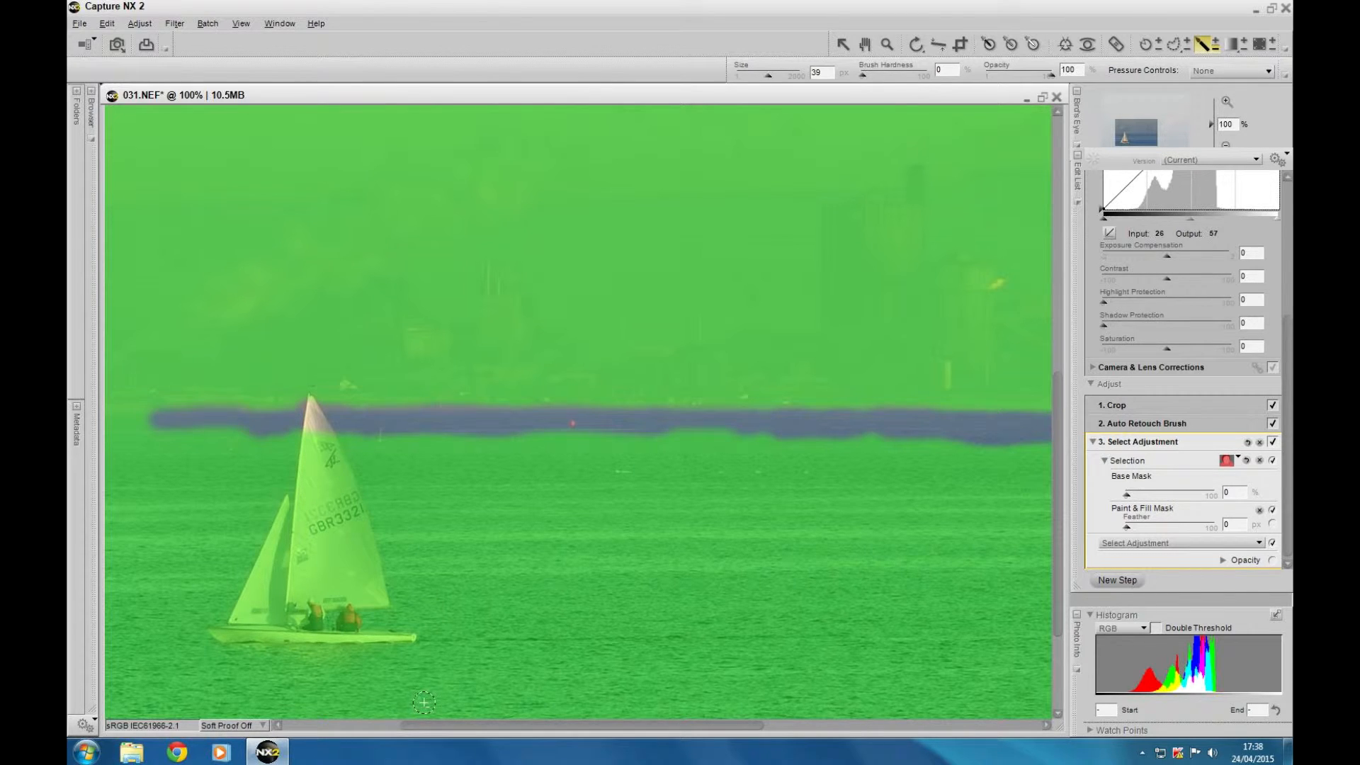
left_click_drag(443, 723, 335, 721)
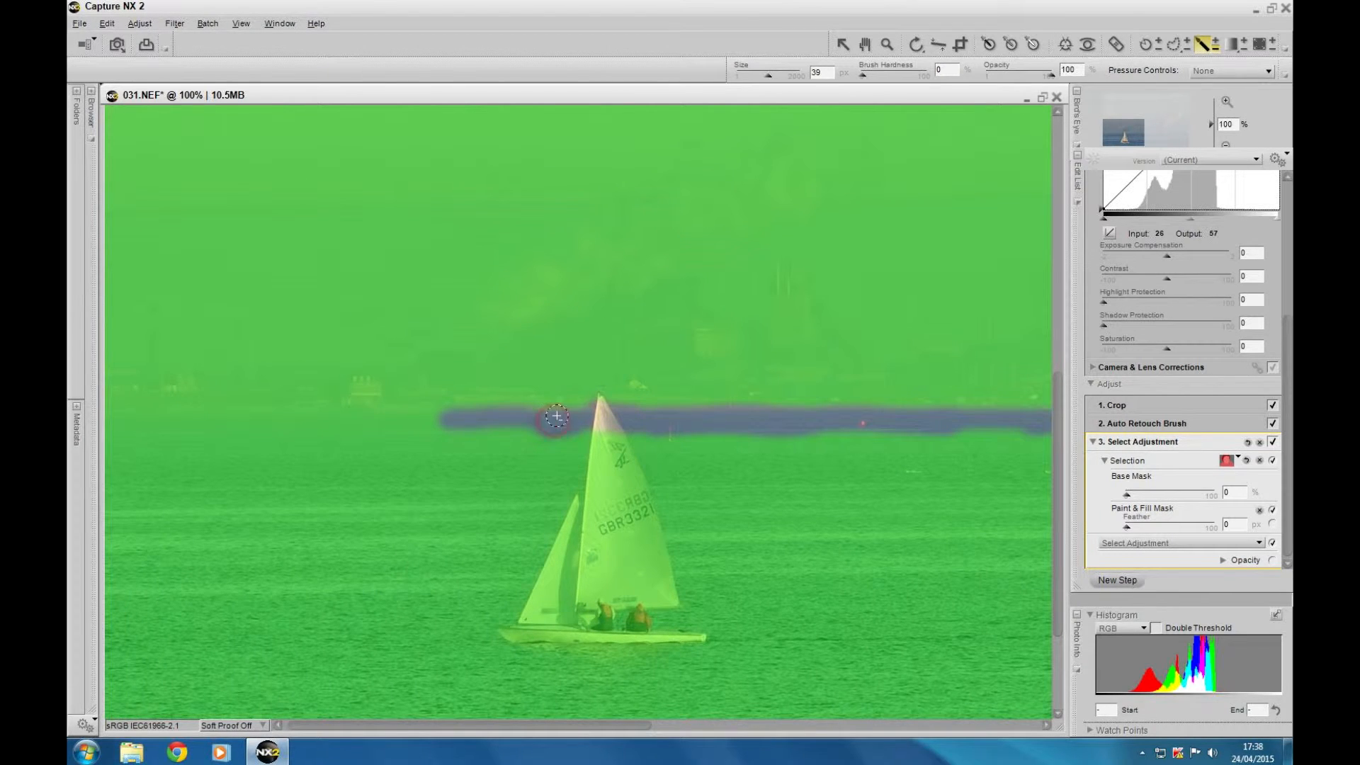
mouse_move(557, 416)
left_mouse_down()
mouse_move(590, 415)
mouse_move(379, 412)
mouse_move(279, 432)
mouse_move(333, 420)
mouse_move(224, 418)
mouse_move(359, 419)
mouse_move(179, 413)
mouse_move(130, 420)
mouse_move(139, 431)
mouse_move(114, 416)
mouse_move(224, 415)
left_mouse_up()
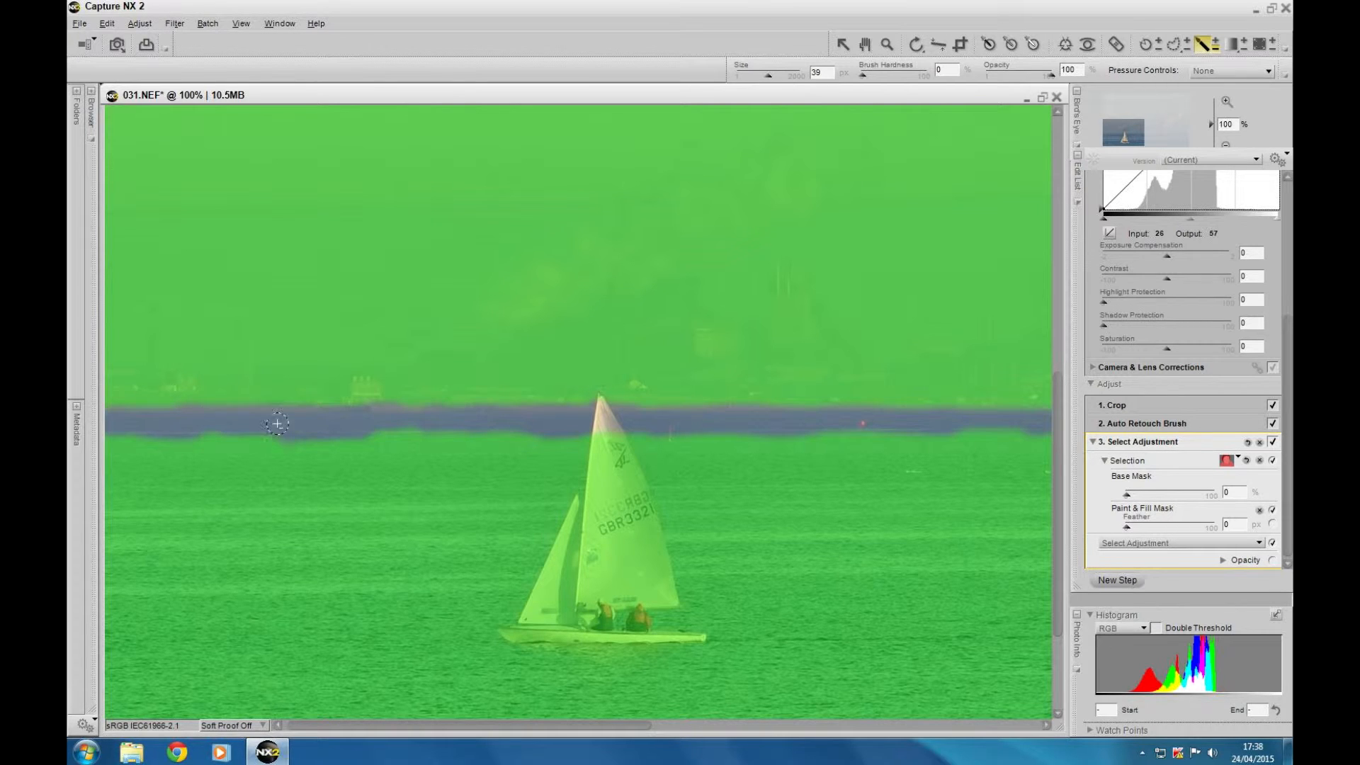
Enlarge the minus brush to 246 px and erase the mask over the sailboat and the water around it
left_click_drag(415, 725, 409, 725)
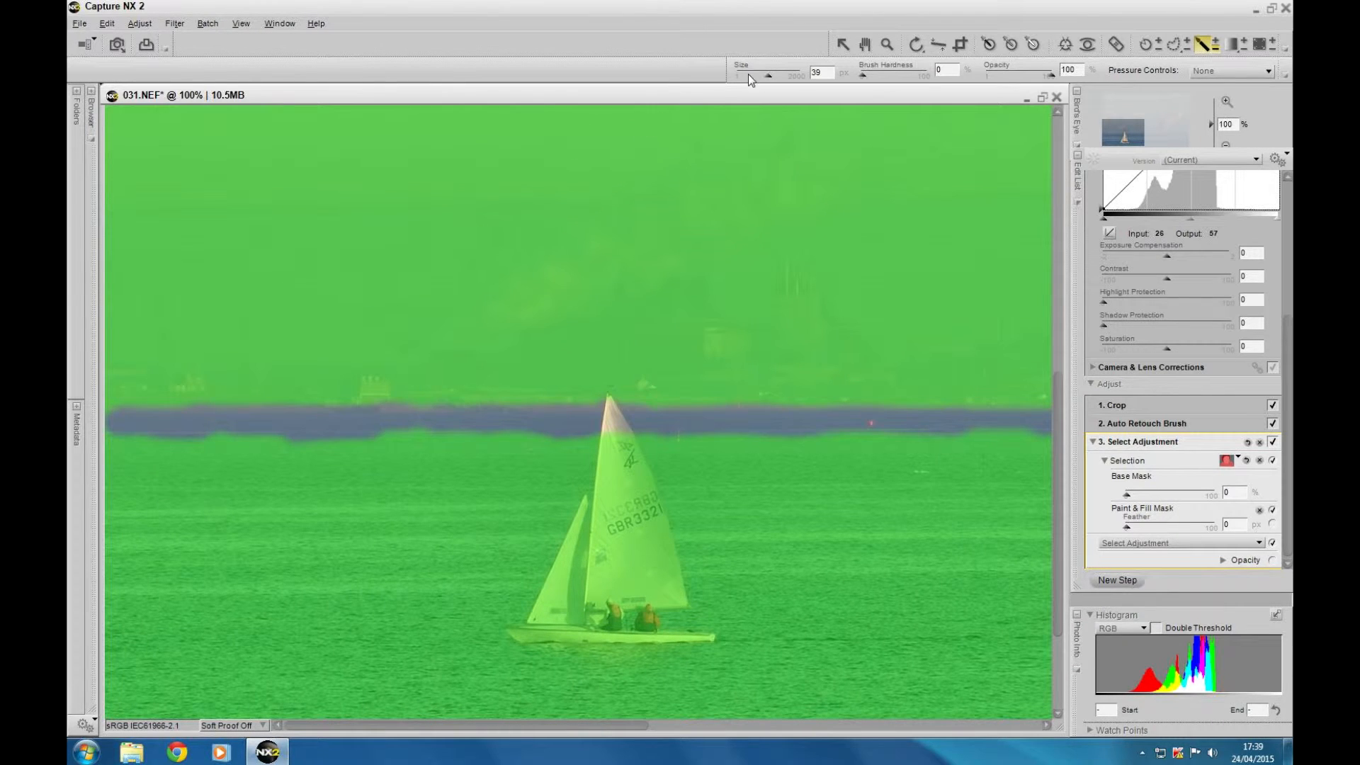
left_click_drag(761, 74, 780, 76)
mouse_move(699, 575)
left_mouse_down()
mouse_move(691, 609)
mouse_move(481, 623)
mouse_move(304, 607)
left_mouse_up()
mouse_move(276, 693)
left_mouse_down()
mouse_move(163, 659)
mouse_move(312, 638)
mouse_move(233, 574)
mouse_move(156, 581)
mouse_move(138, 552)
mouse_move(163, 499)
mouse_move(131, 474)
mouse_move(454, 506)
mouse_move(588, 457)
mouse_move(701, 488)
left_mouse_up()
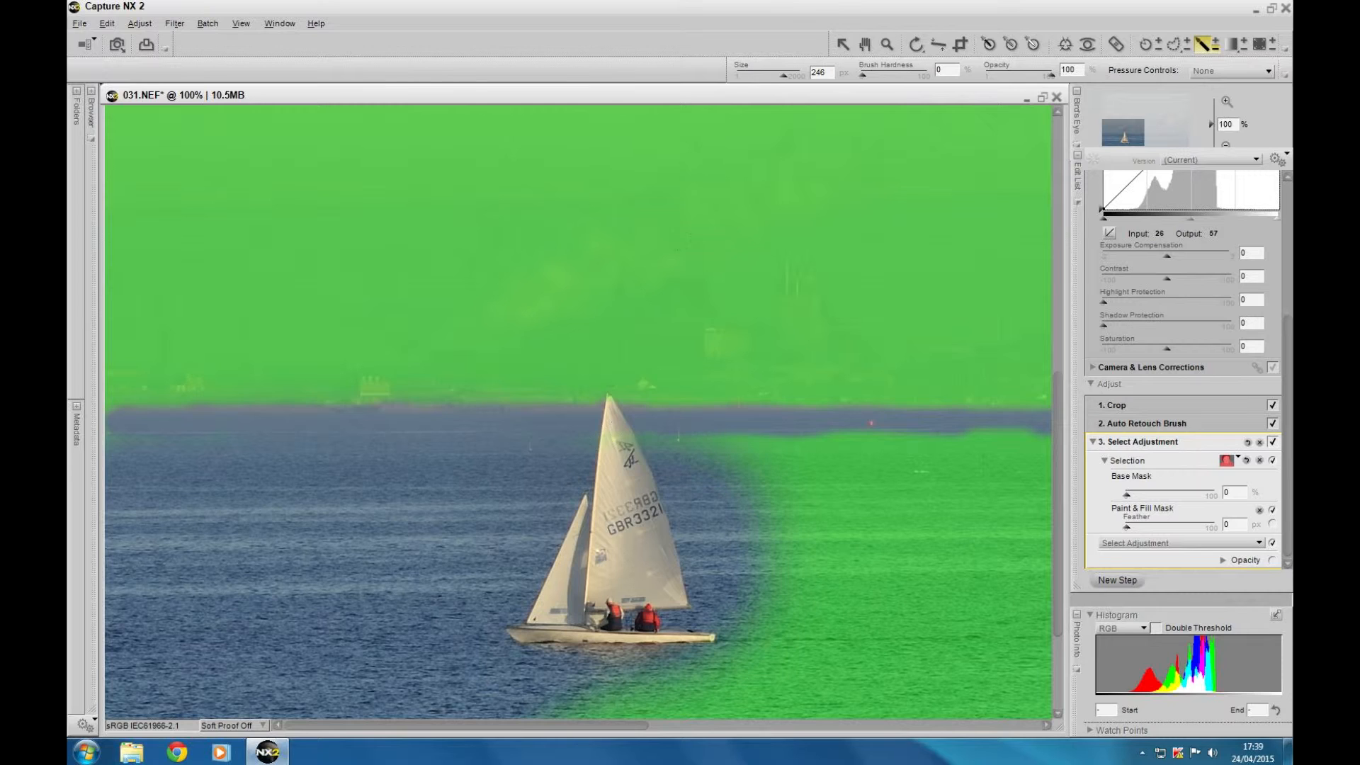
Reduce the minus brush to 60 px and clear the mask from the water below the horizon just right of the sailboat
left_click_drag(783, 78, 774, 76)
mouse_move(607, 436)
left_mouse_down()
mouse_move(771, 423)
mouse_move(782, 469)
mouse_move(628, 477)
mouse_move(614, 501)
mouse_move(682, 517)
left_mouse_up()
left_click_drag(797, 516, 965, 499)
mouse_move(844, 445)
left_mouse_down()
mouse_move(1011, 432)
mouse_move(1043, 456)
mouse_move(963, 513)
mouse_move(1075, 495)
mouse_move(912, 528)
left_mouse_up()
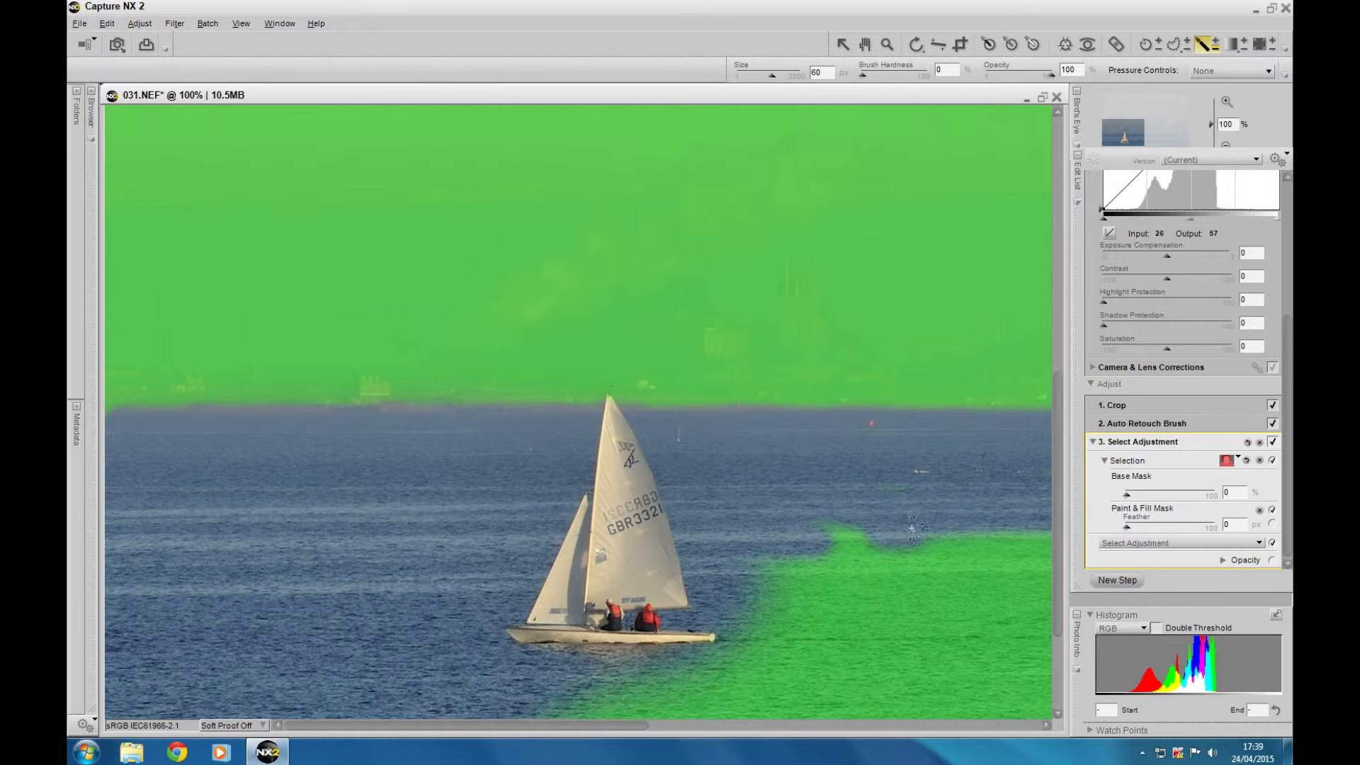
Widen the cleared band of water below the horizon to the photo's right edge with the 60 px minus brush
left_click(1046, 726)
left_click(1046, 726)
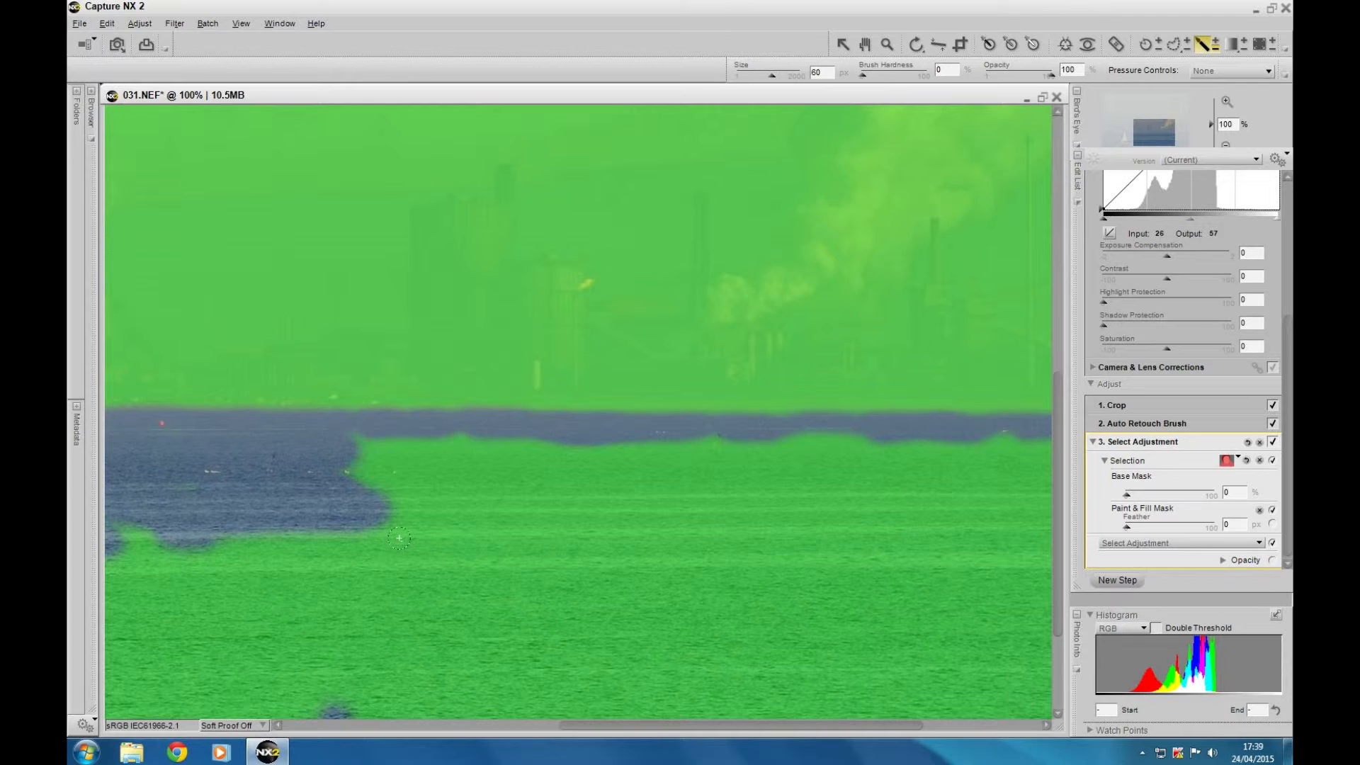
mouse_move(347, 439)
left_mouse_down()
mouse_move(505, 434)
mouse_move(473, 476)
mouse_move(404, 468)
mouse_move(433, 501)
mouse_move(719, 429)
mouse_move(852, 453)
mouse_move(898, 444)
mouse_move(770, 428)
mouse_move(863, 427)
mouse_move(676, 482)
mouse_move(734, 464)
mouse_move(883, 489)
mouse_move(749, 496)
mouse_move(1005, 434)
left_mouse_up()
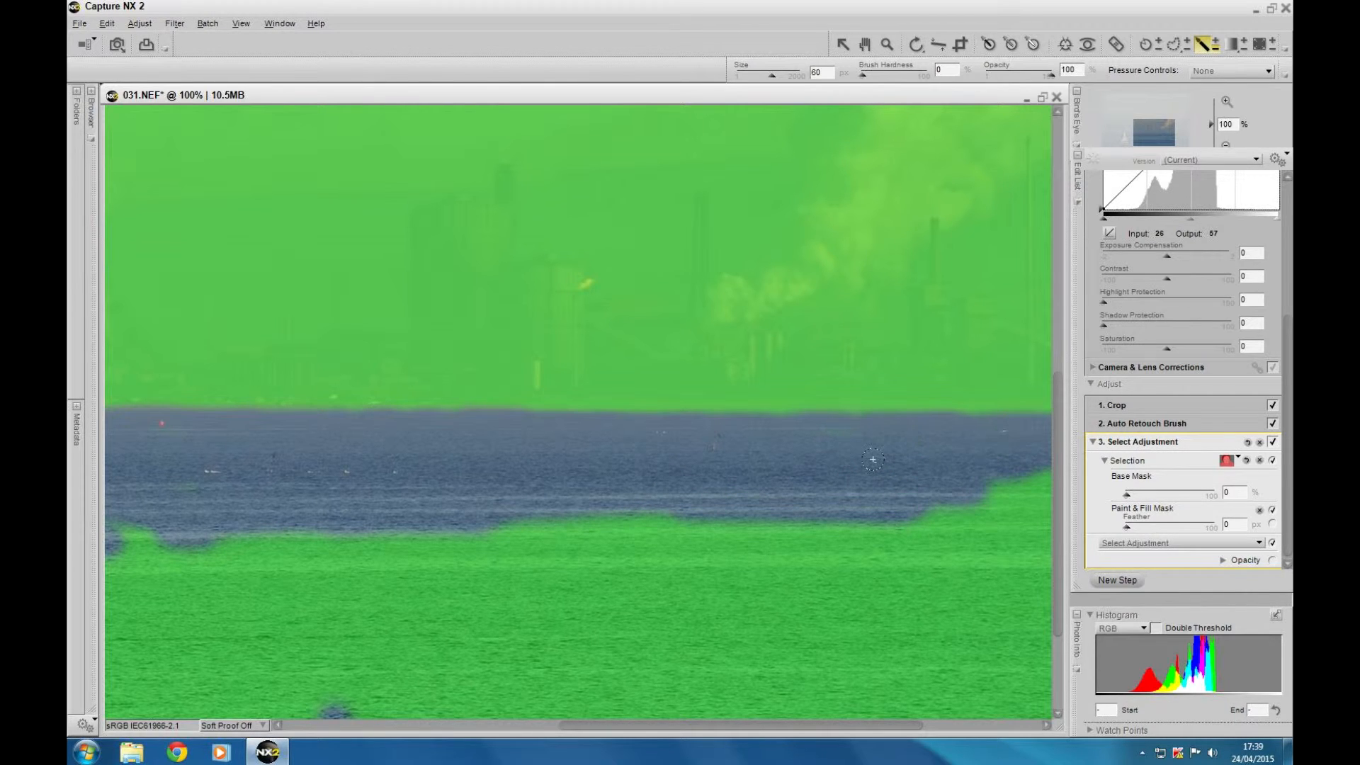
left_click(1044, 726)
left_click(1044, 726)
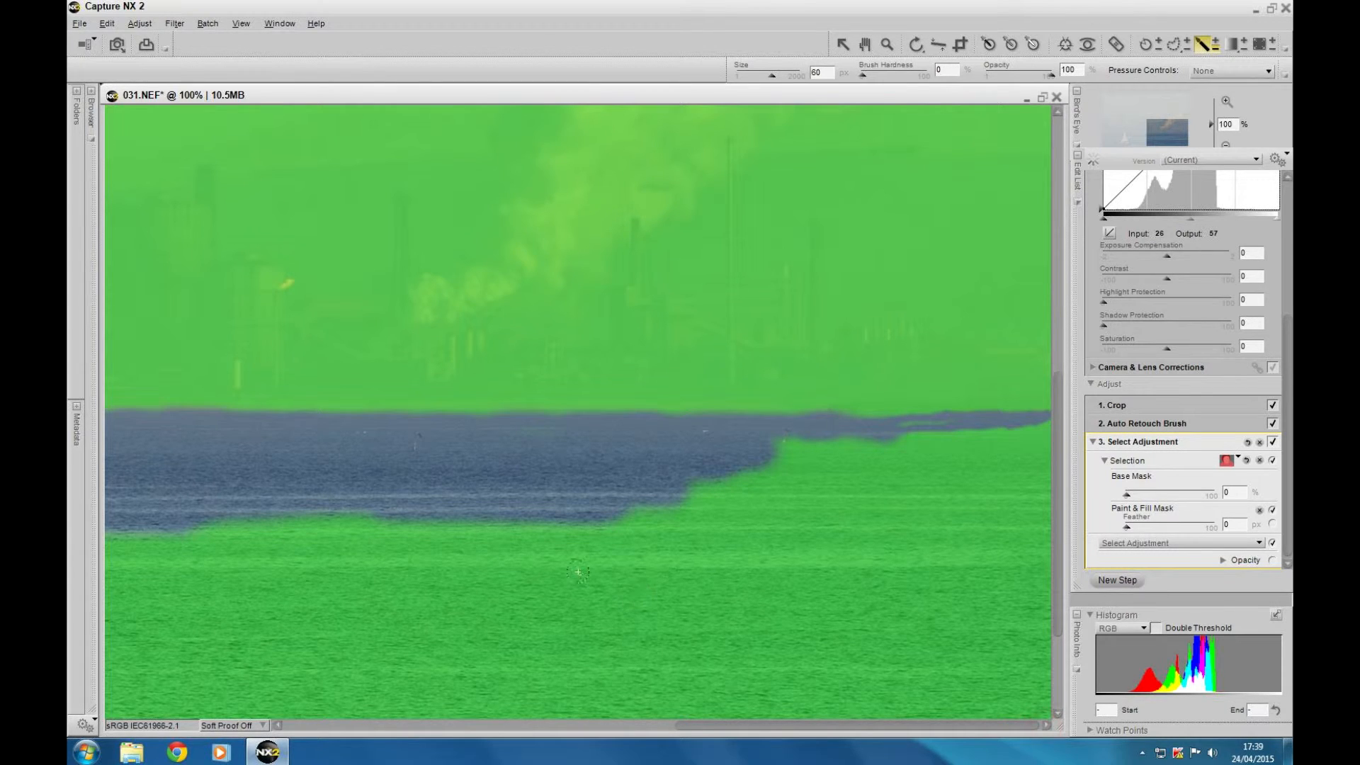
mouse_move(544, 518)
left_mouse_down()
mouse_move(760, 496)
mouse_move(690, 487)
mouse_move(736, 478)
mouse_move(757, 459)
mouse_move(724, 458)
mouse_move(797, 434)
mouse_move(936, 422)
mouse_move(818, 439)
left_mouse_up()
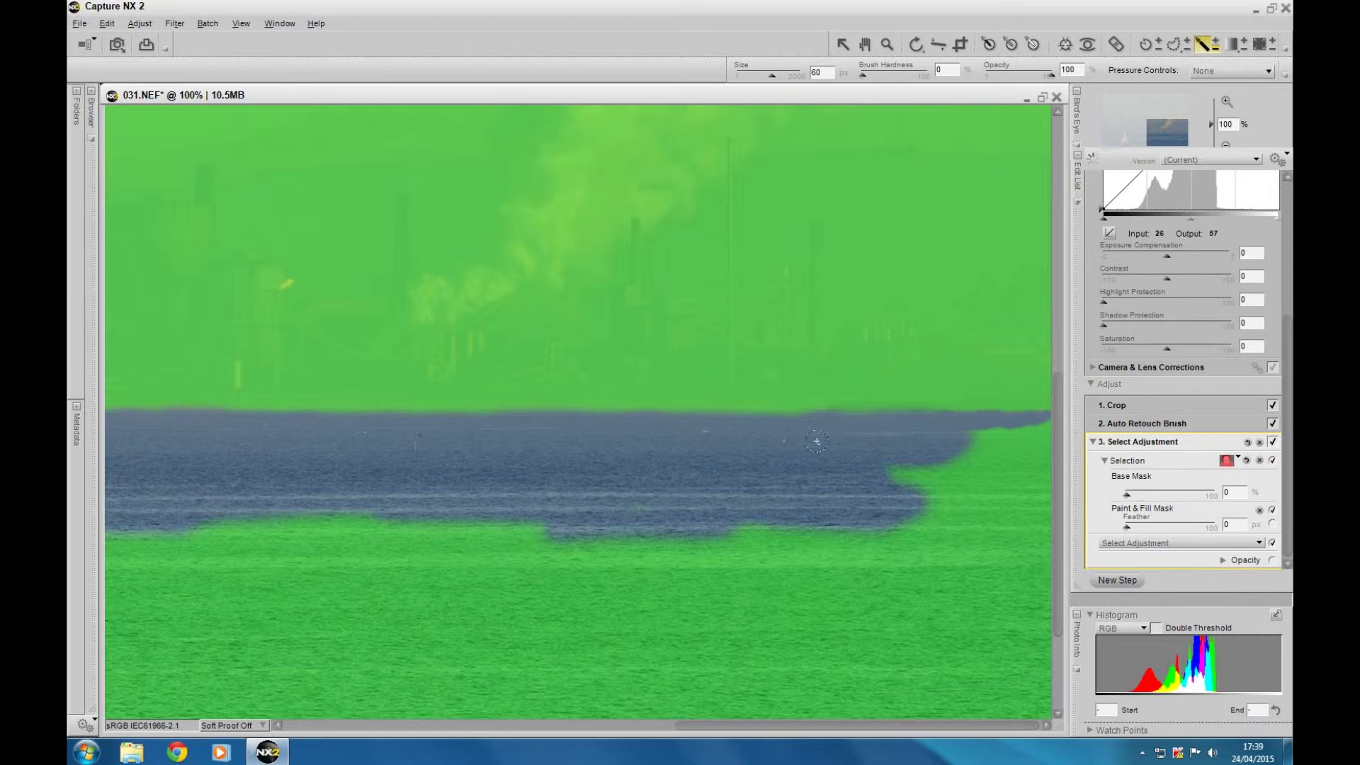
mouse_move(827, 439)
left_mouse_down()
mouse_move(1075, 431)
mouse_move(1048, 417)
mouse_move(996, 434)
mouse_move(1012, 450)
mouse_move(902, 486)
mouse_move(946, 488)
mouse_move(799, 531)
mouse_move(828, 520)
mouse_move(1042, 536)
left_mouse_up()
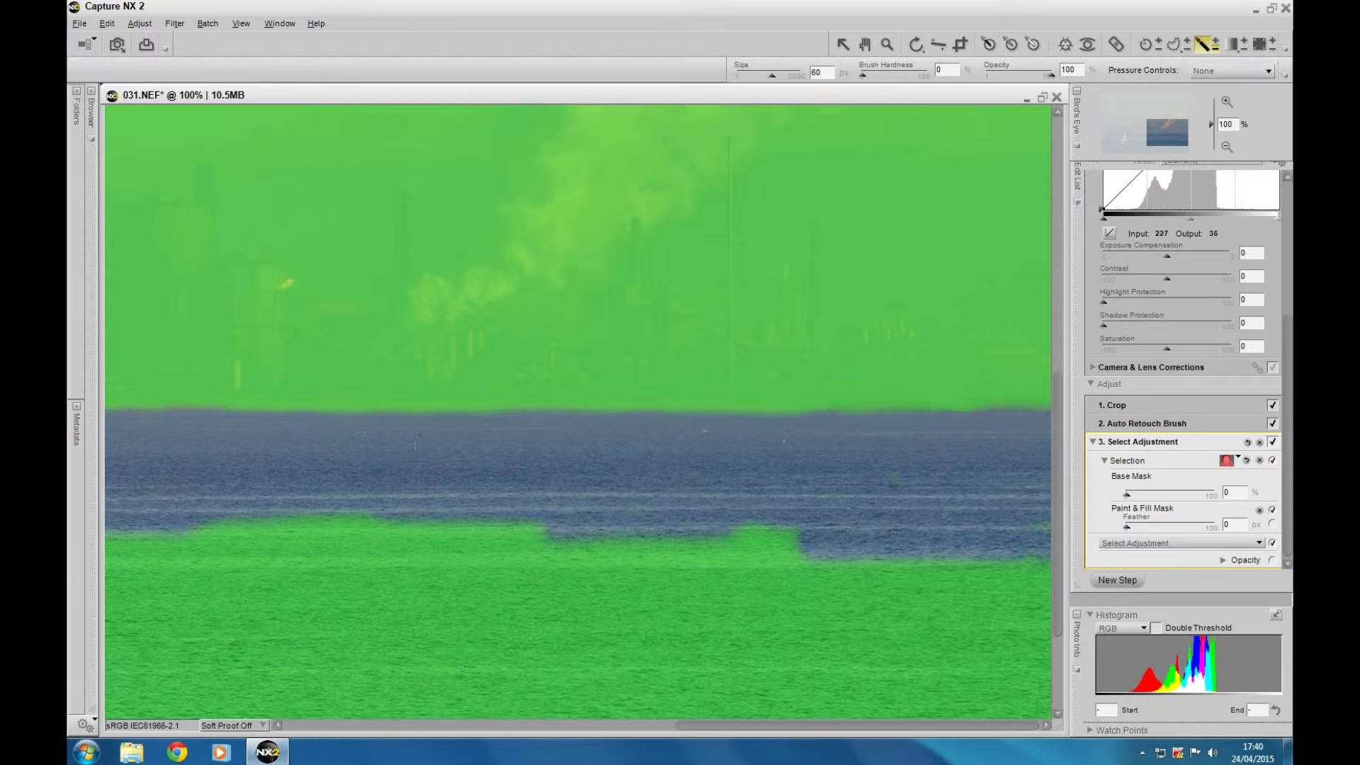
Enlarge the minus brush to 337 px and erase the mask from all remaining water, leaving only the sky and shoreline masked
left_click(1225, 146)
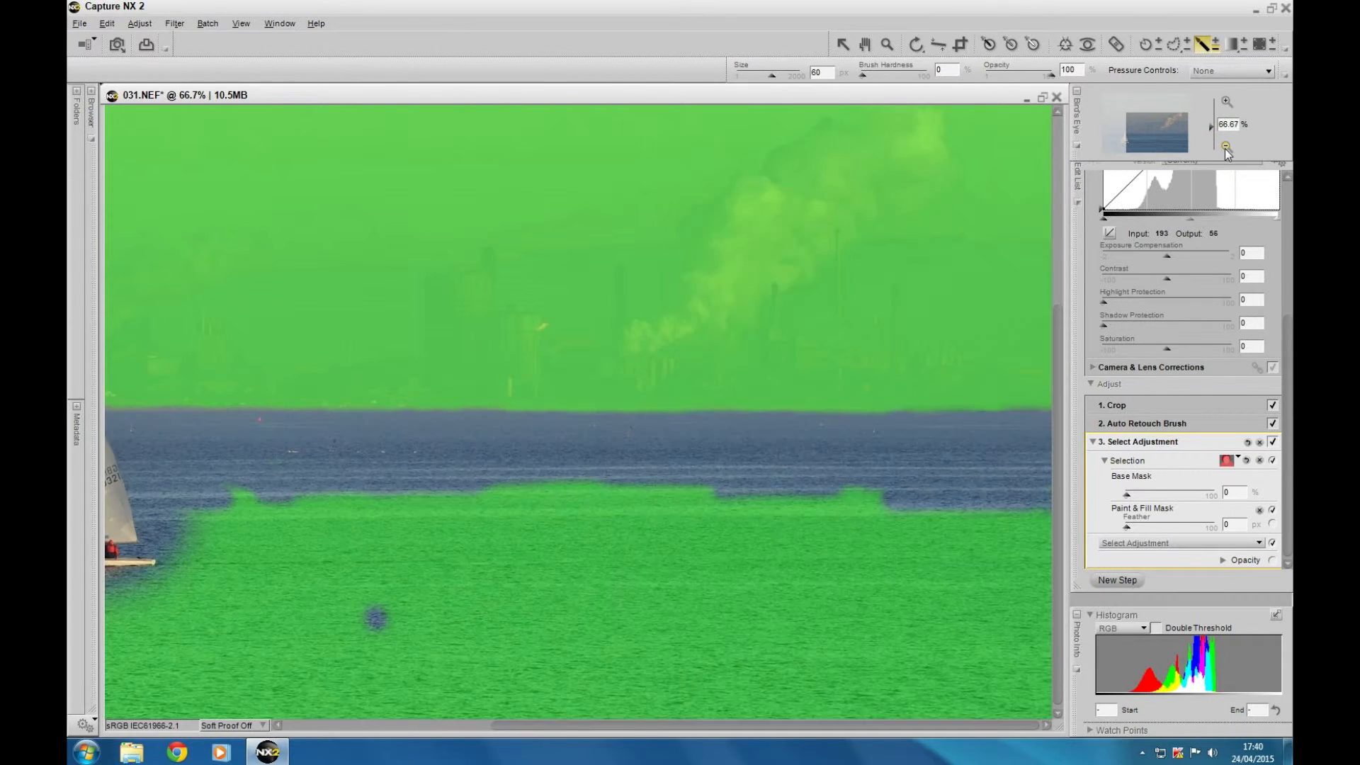
left_click(1226, 147)
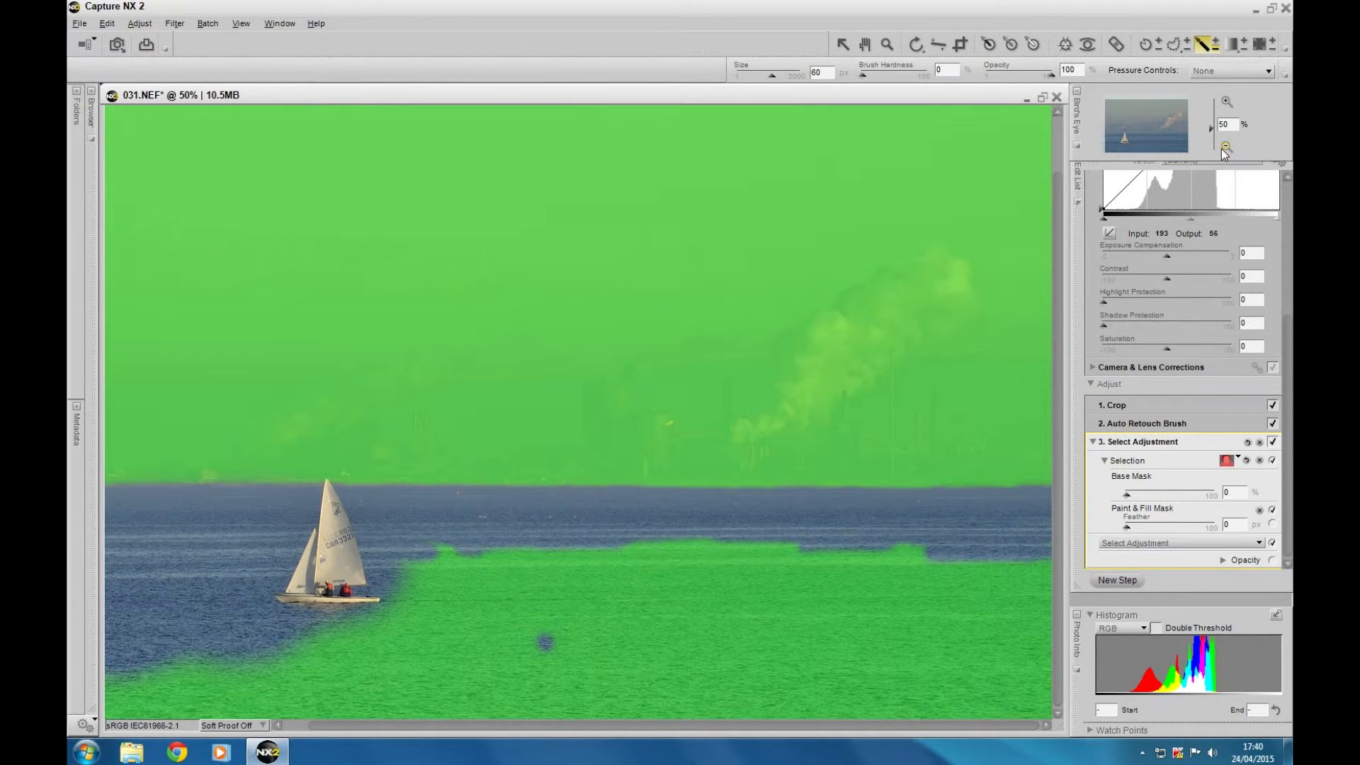
left_click(1225, 147)
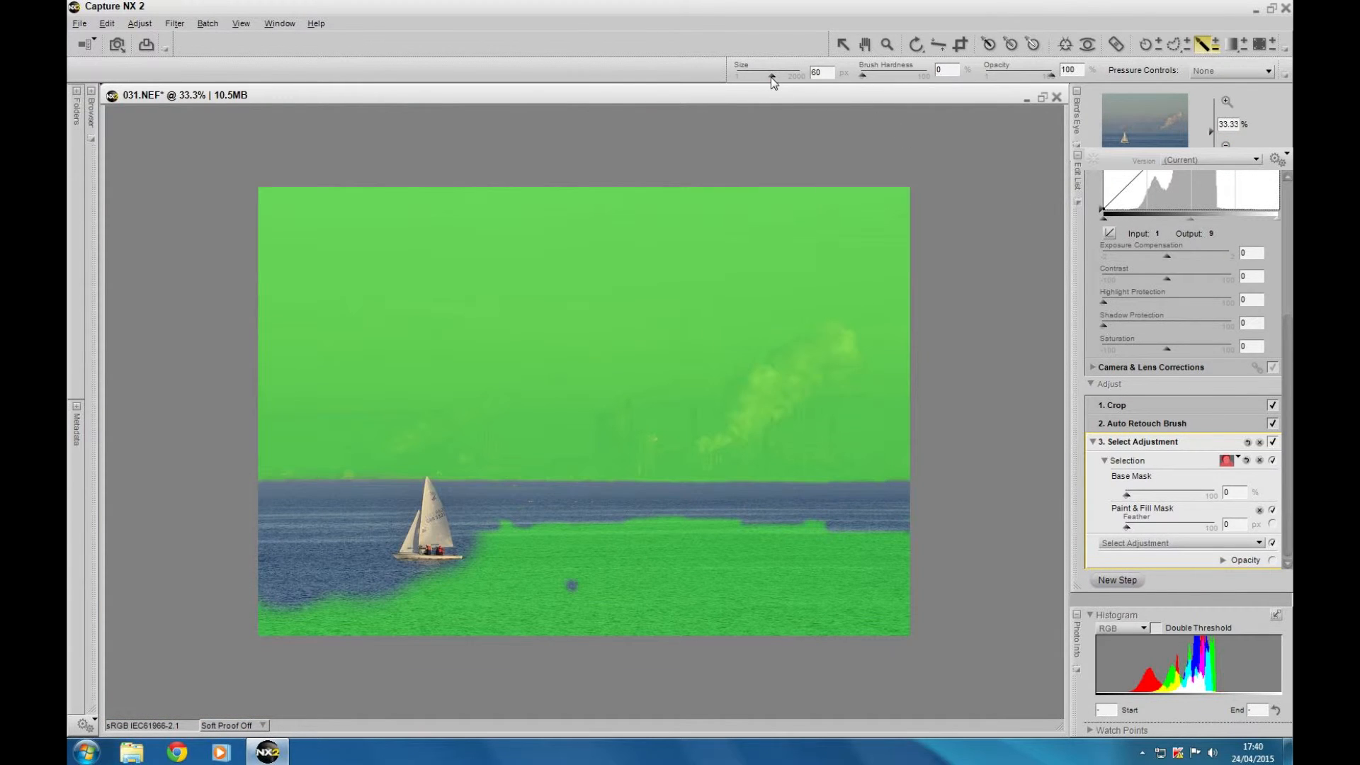
left_click_drag(771, 75, 786, 75)
left_click_drag(848, 549, 471, 561)
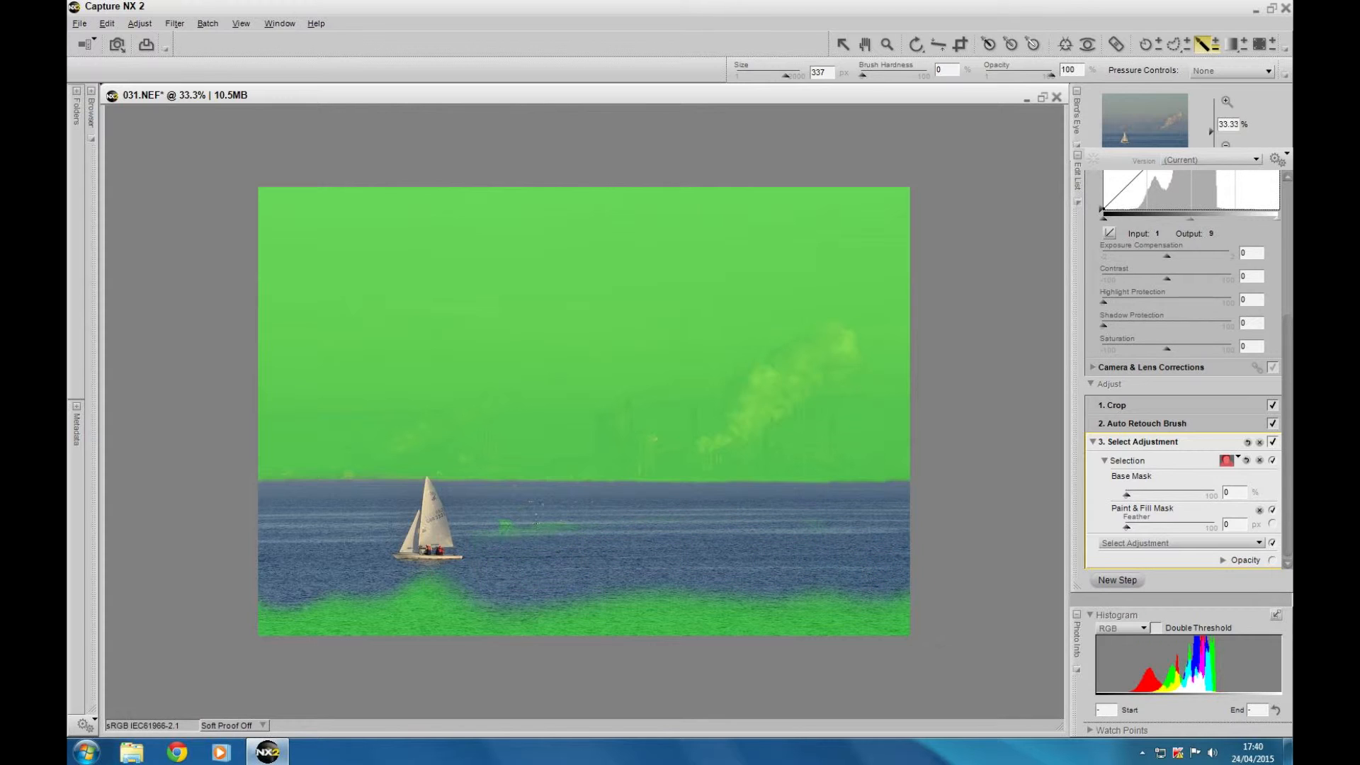
mouse_move(536, 523)
left_mouse_down()
mouse_move(208, 617)
mouse_move(150, 614)
mouse_move(247, 583)
mouse_move(591, 571)
mouse_move(691, 606)
mouse_move(606, 601)
mouse_move(880, 611)
mouse_move(820, 595)
left_mouse_up()
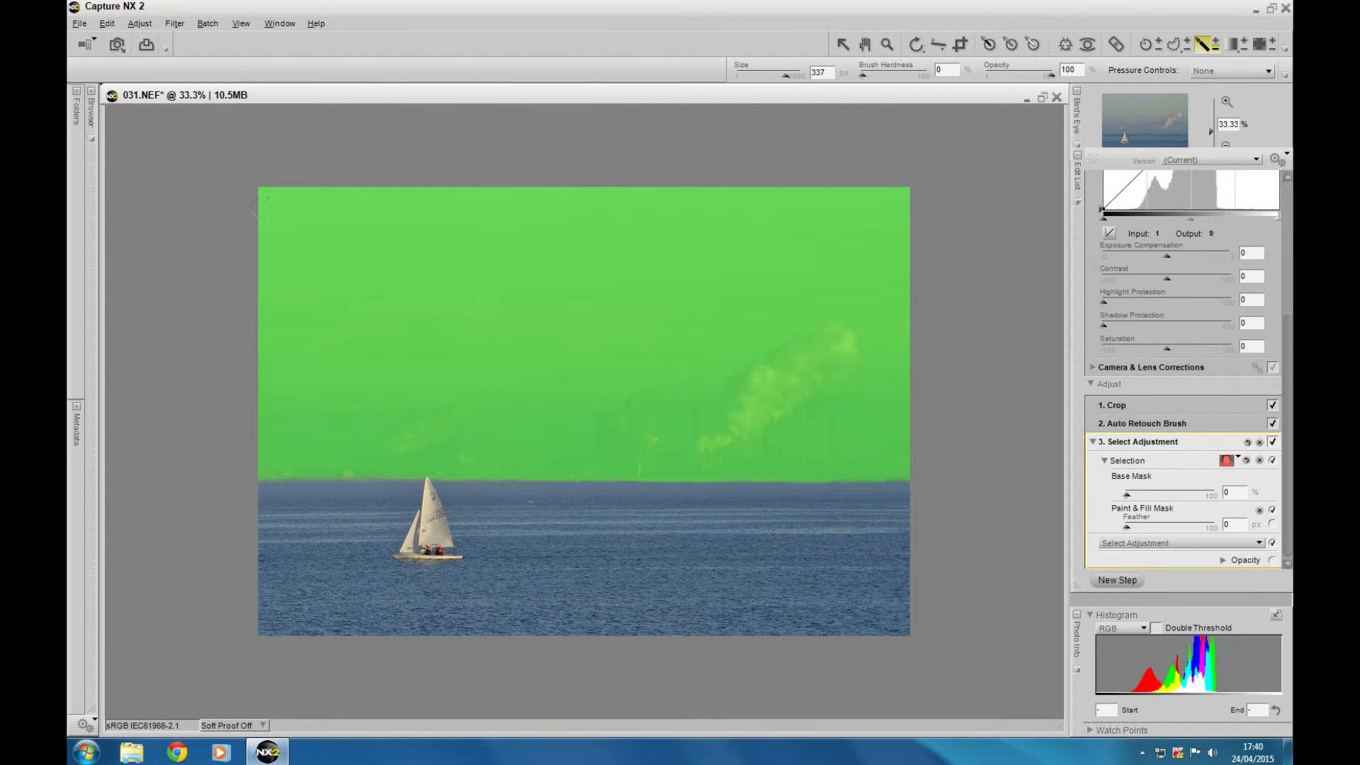
Apply a Contrast / Brightness adjustment to the masked sky and shoreline, with contrast 16 and brightness -2
left_click(139, 23)
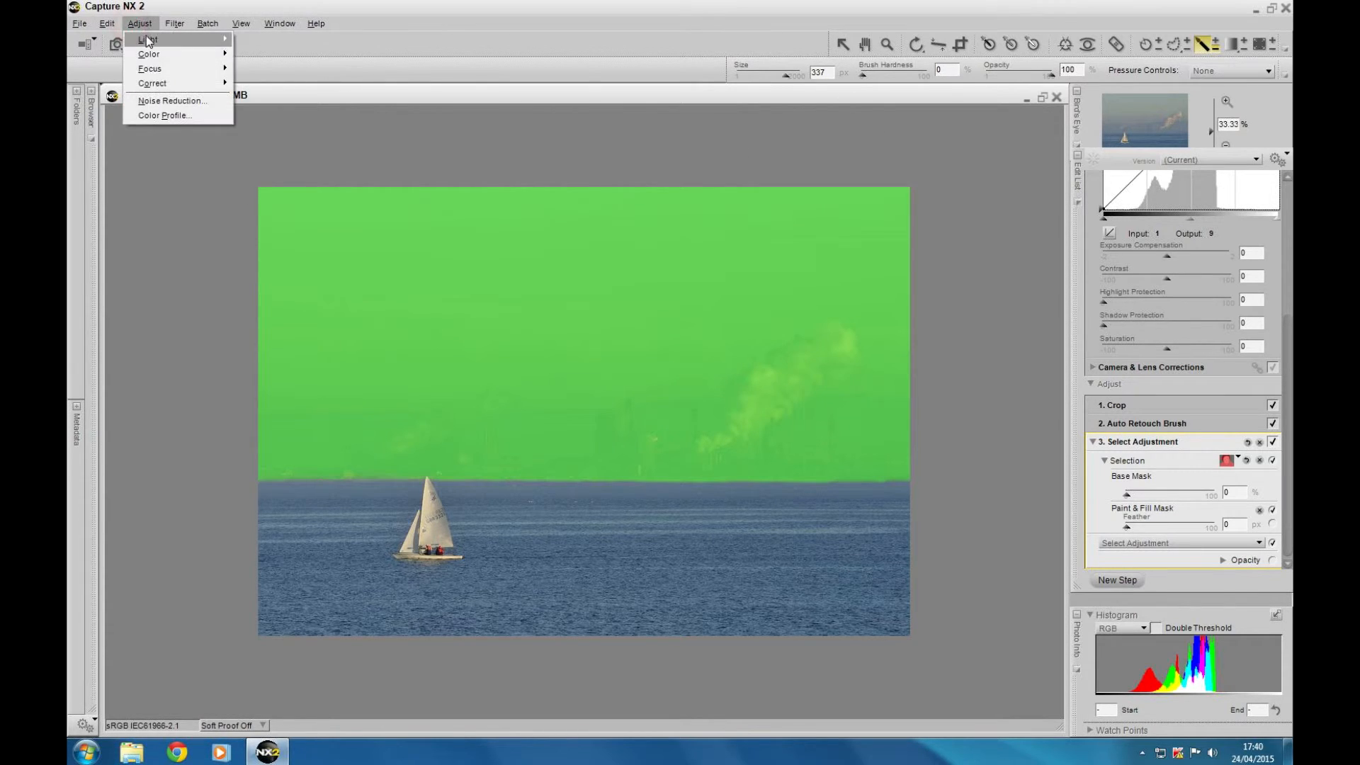
left_click(148, 40)
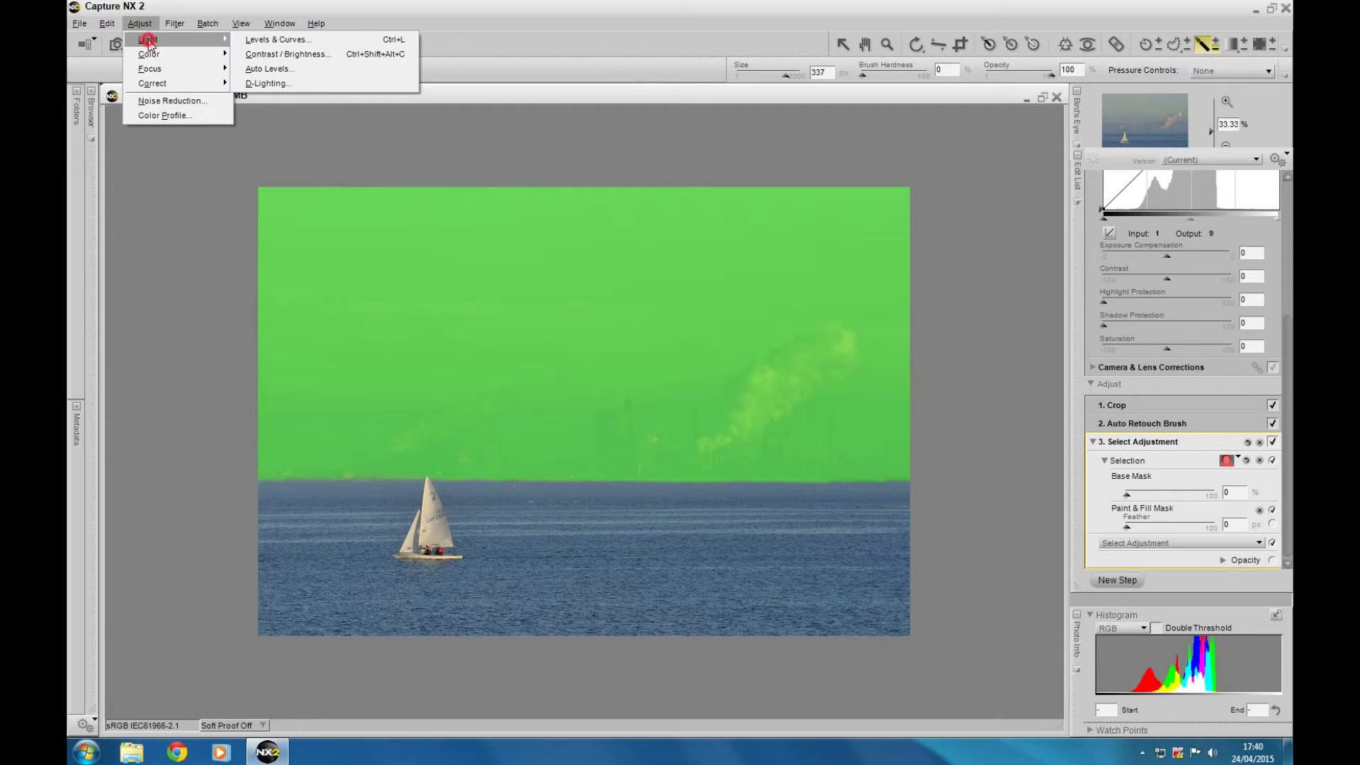
left_click(273, 55)
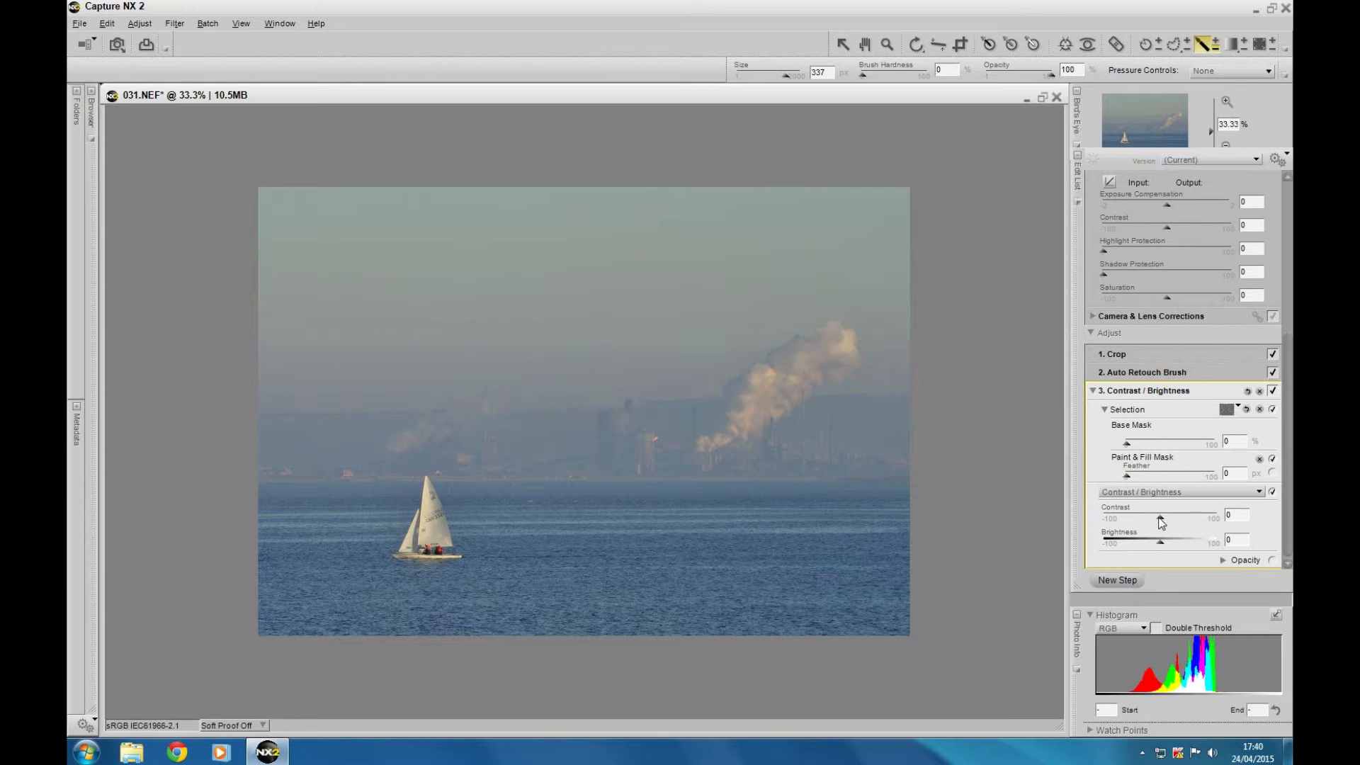
left_click_drag(1160, 522, 1168, 519)
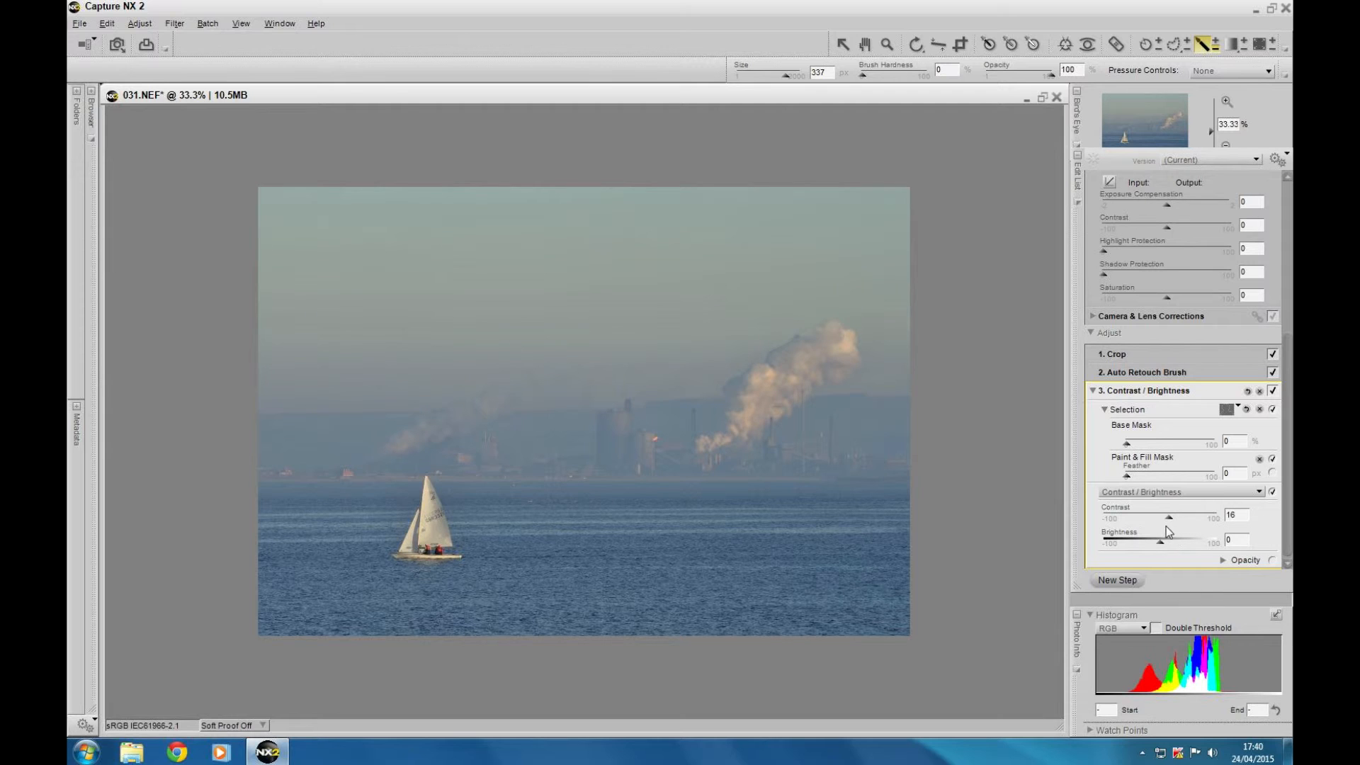
left_click_drag(1162, 546, 1162, 547)
left_click_drag(1162, 542, 1160, 542)
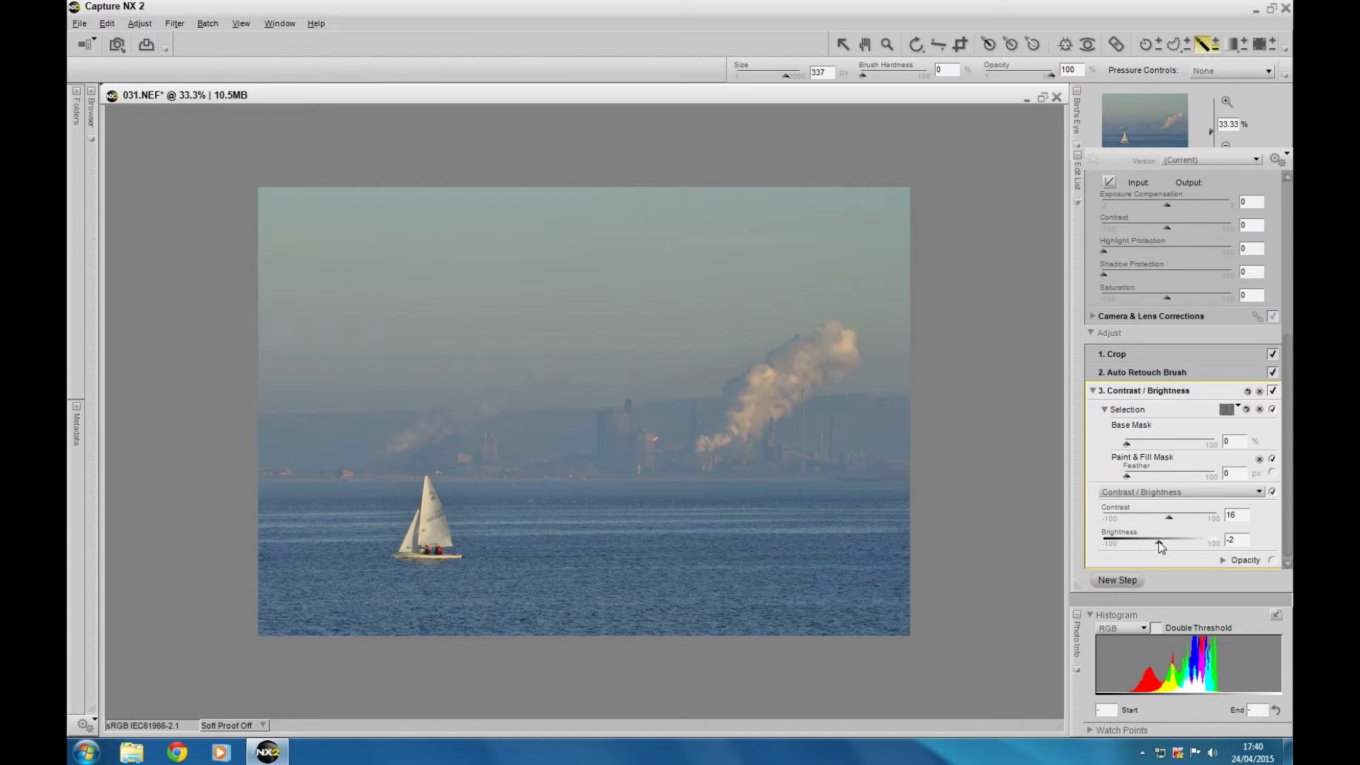
Raise the contrast of the masked sky and shoreline to 52 in the Contrast / Brightness adjustment
left_click(1172, 519)
left_click(1170, 520)
mouse_move(1172, 524)
left_mouse_down()
mouse_move(1216, 520)
mouse_move(1178, 524)
mouse_move(1190, 524)
left_mouse_up()
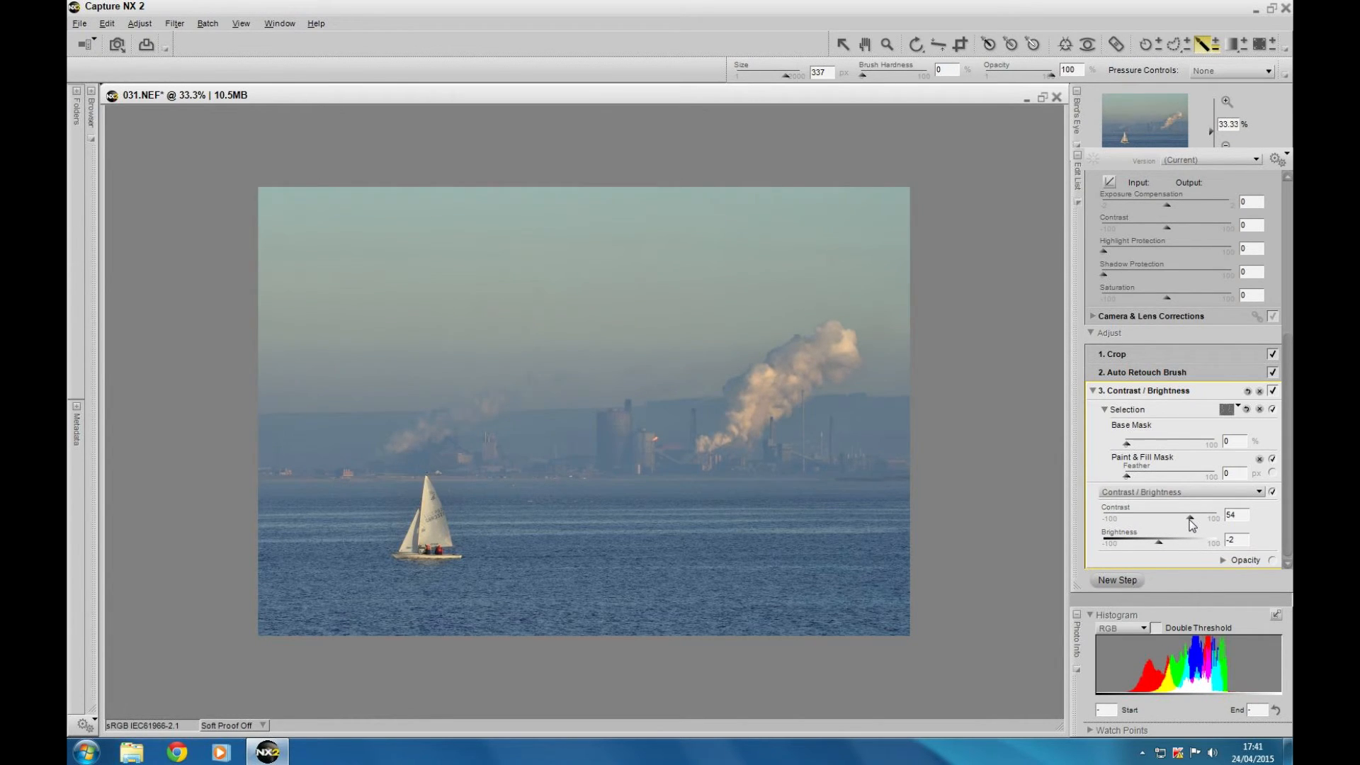
Retouch the small spot in the haze between the flare and the tall tower with the Auto Retouch Brush at size 24
left_click(1117, 580)
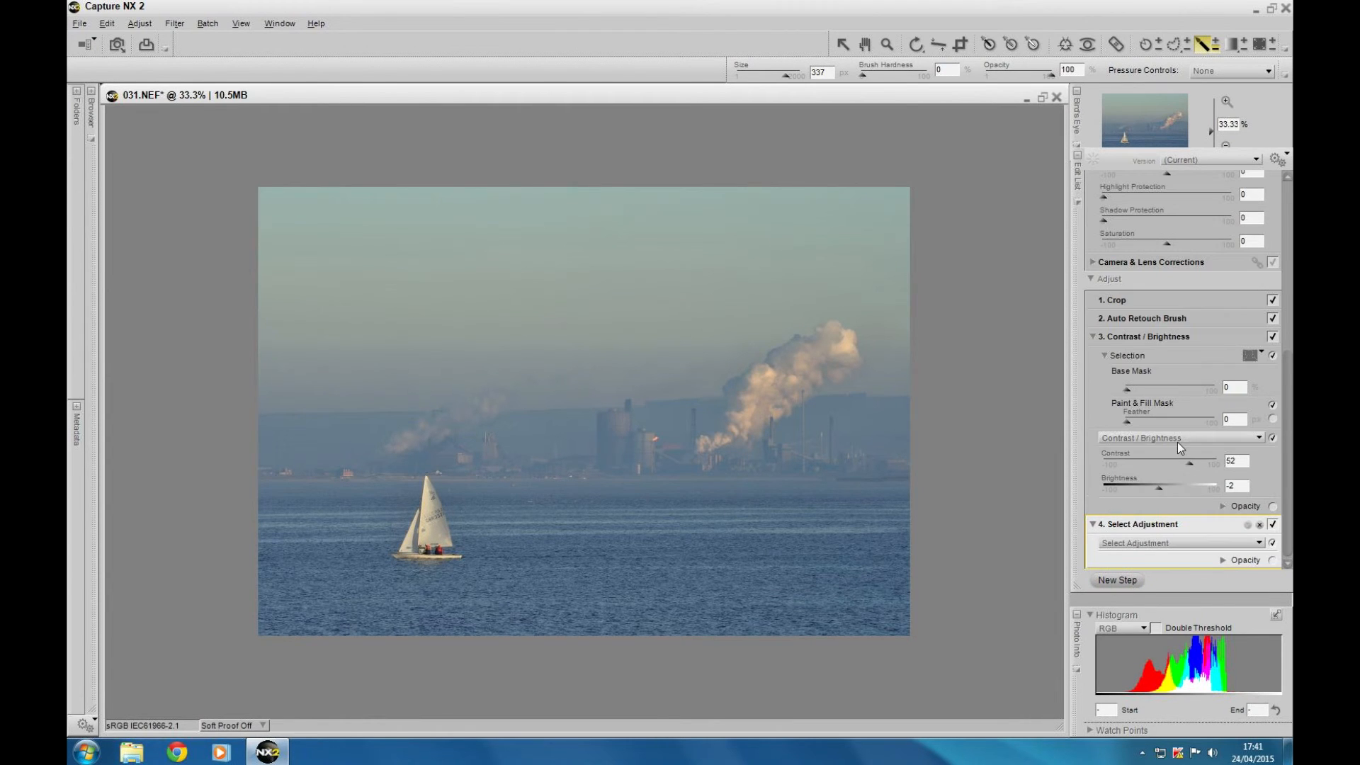
left_click(1225, 102)
left_click(1227, 100)
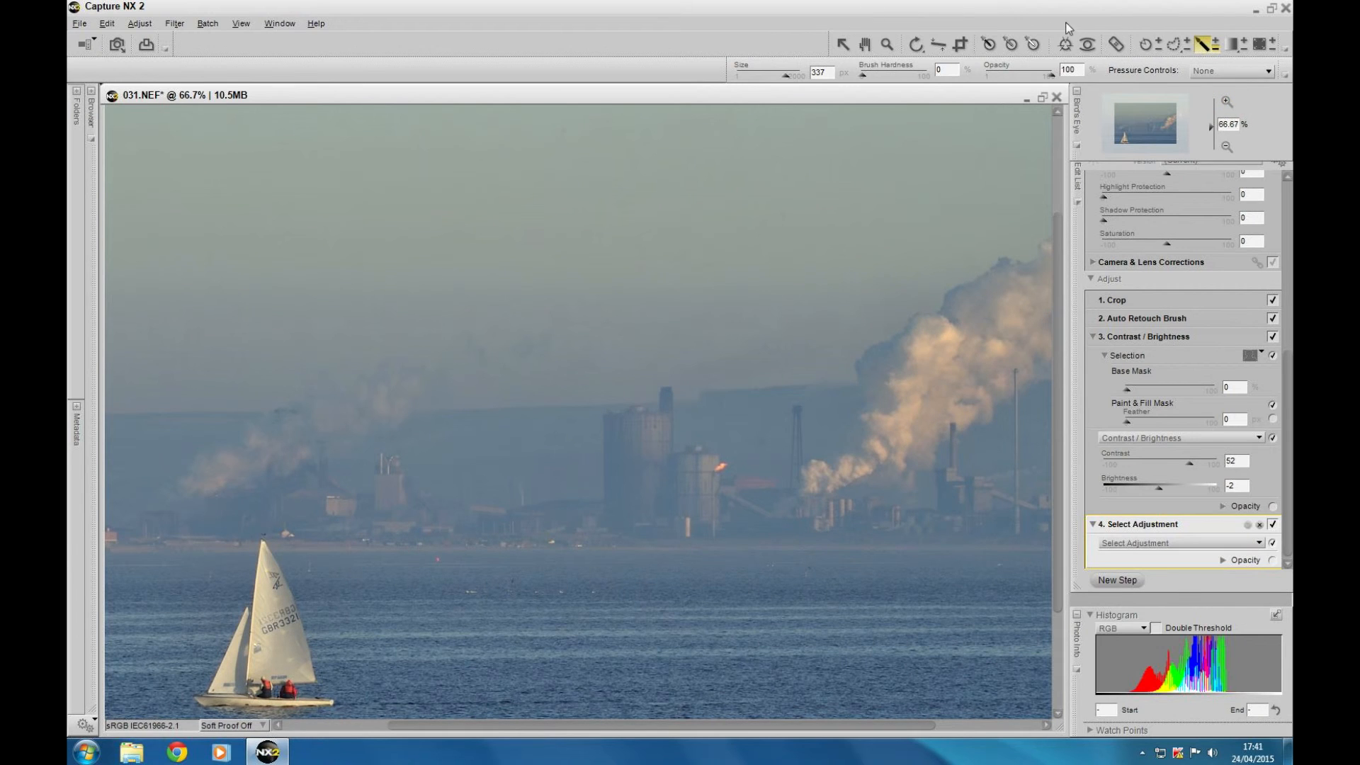
left_click(1116, 44)
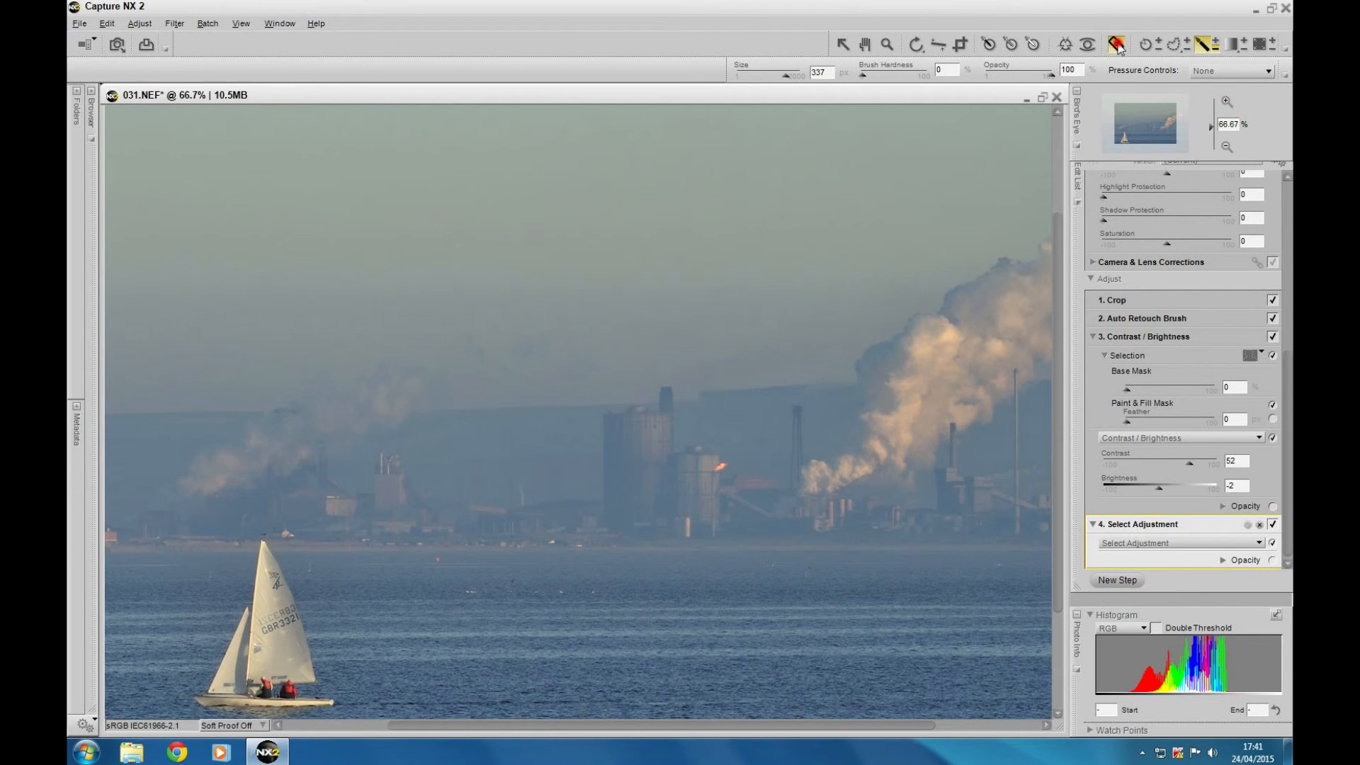
left_click(761, 449)
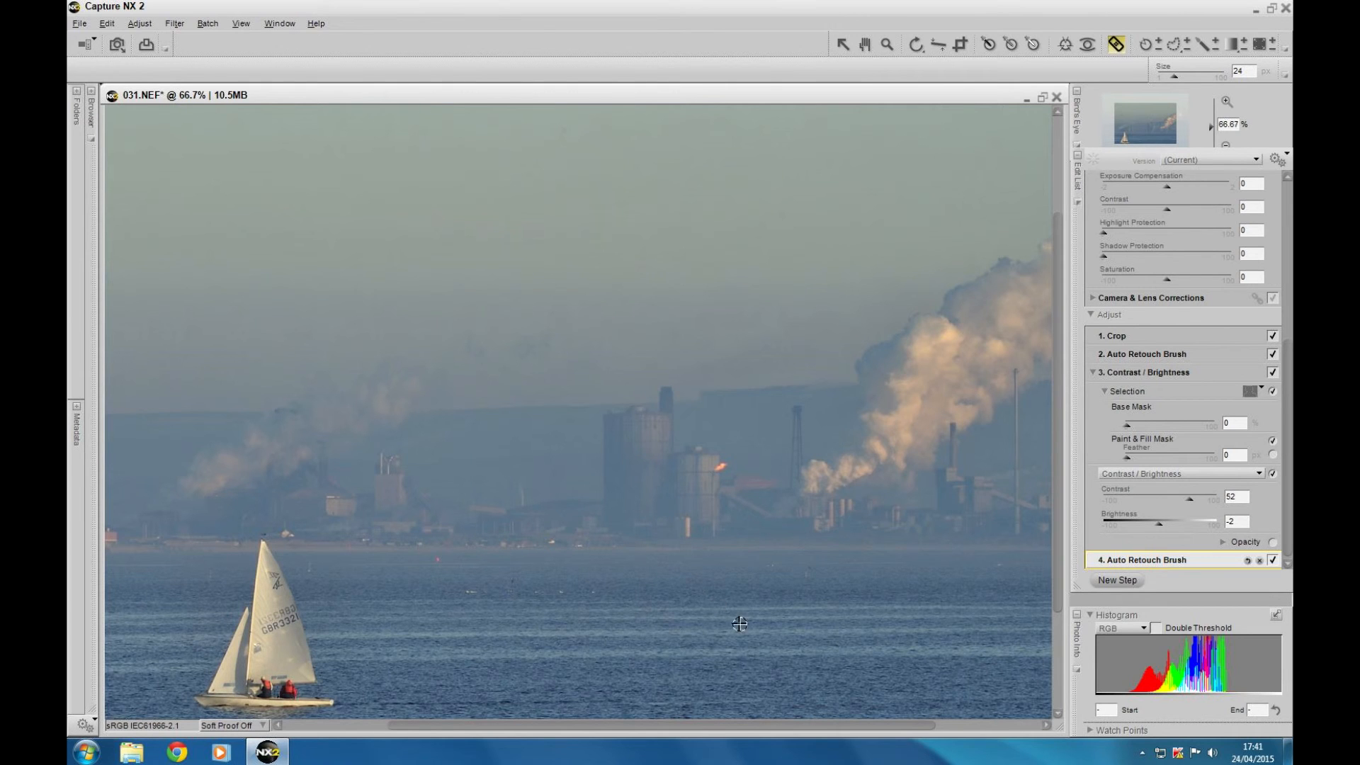
Leave the retouch brush and inspect the shoreline, sailboat and water up close for blemishes, then the whole photo at 33.33%
mouse_move(693, 725)
left_mouse_down()
mouse_move(832, 716)
mouse_move(729, 756)
mouse_move(744, 747)
mouse_move(691, 736)
left_mouse_up()
left_click(681, 726)
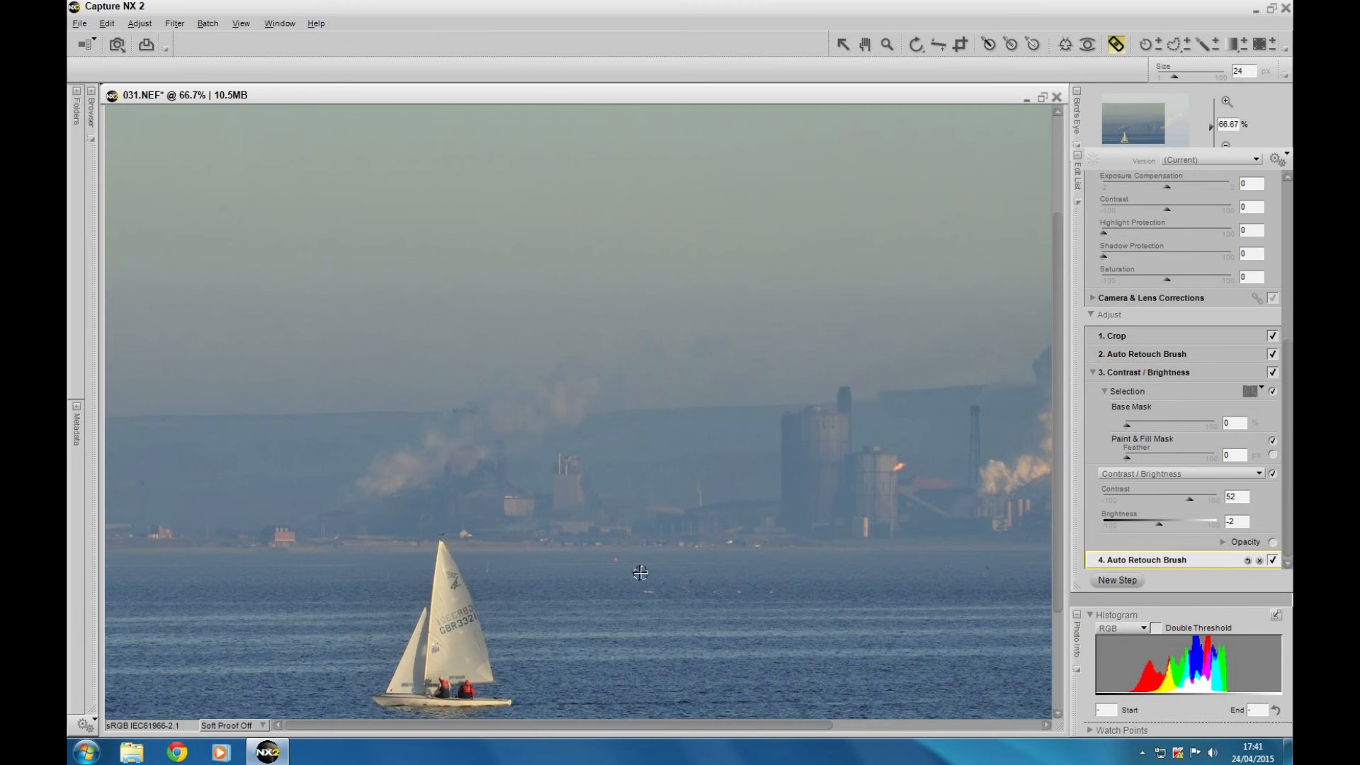
left_click(842, 43)
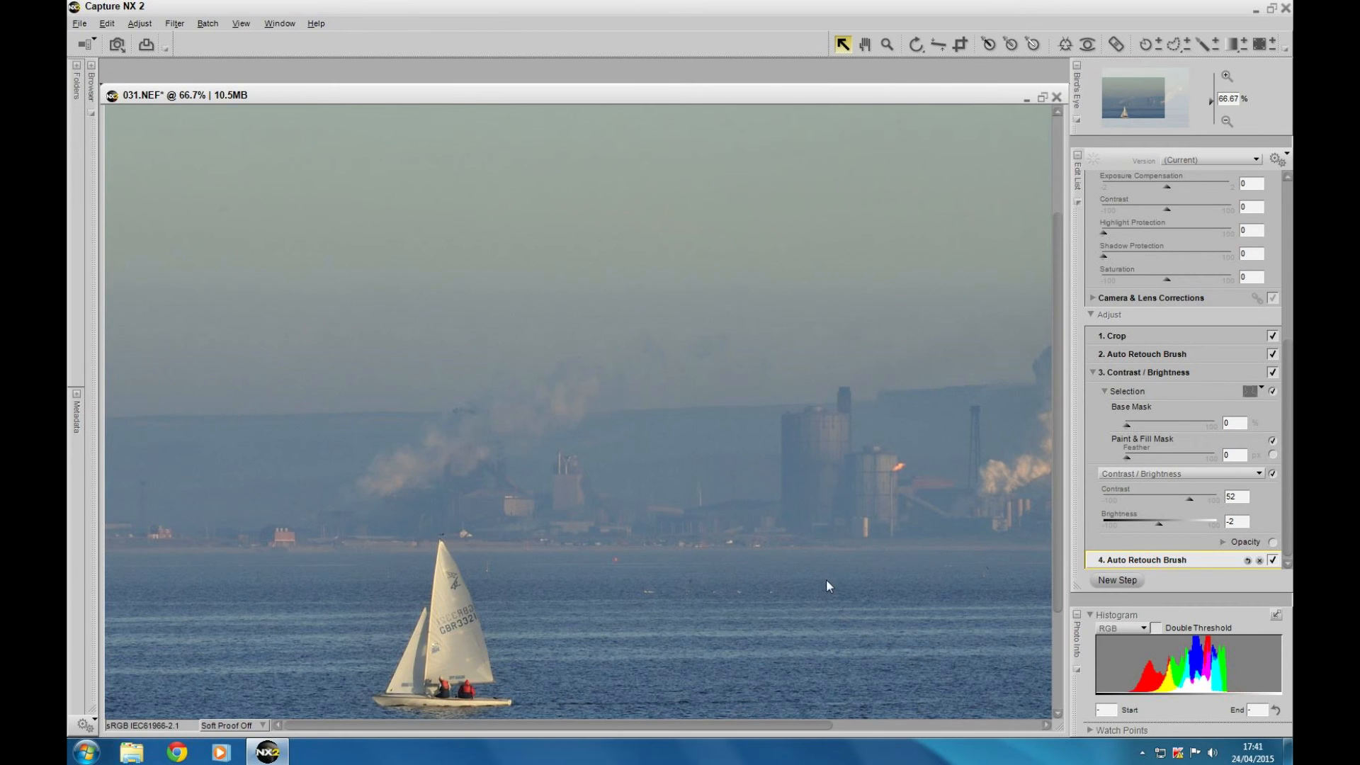
scroll(1060, 720, "down", 3)
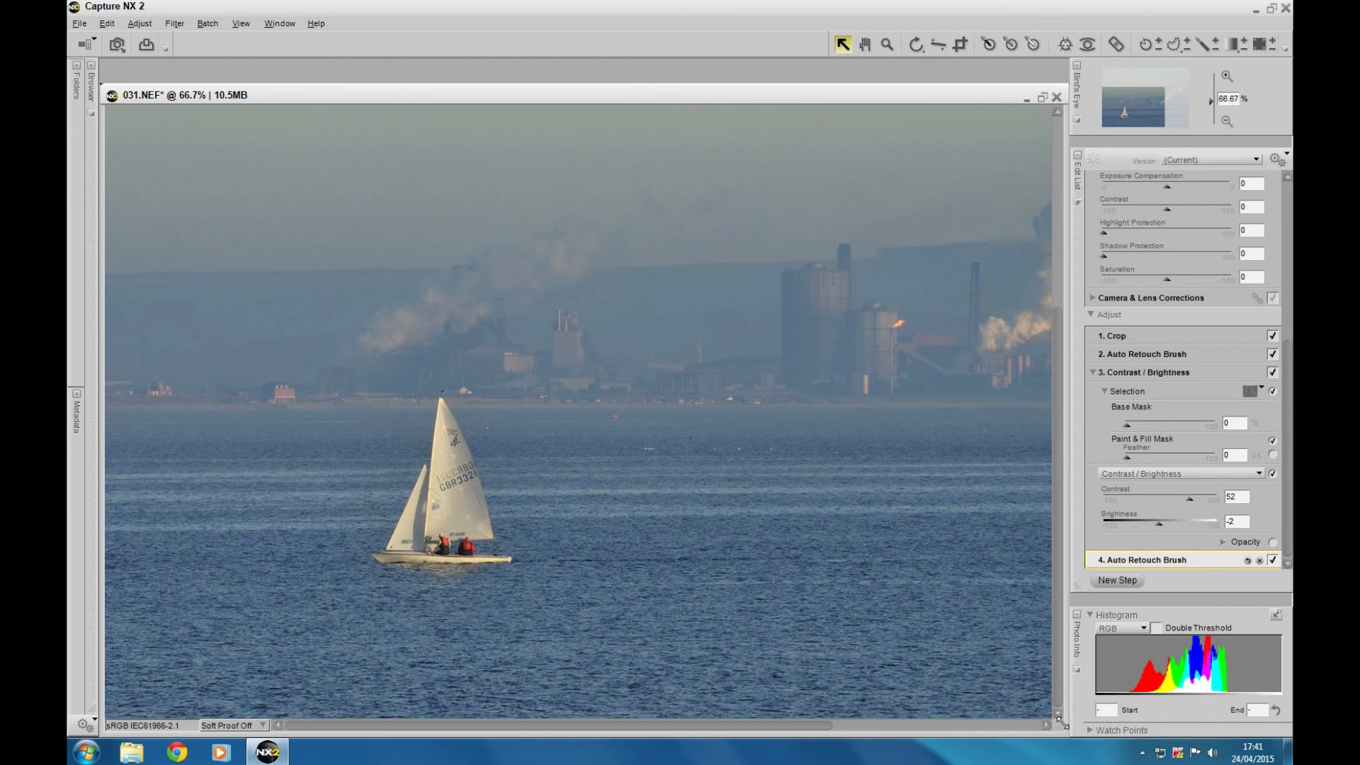
left_click(1223, 121)
left_click(1224, 122)
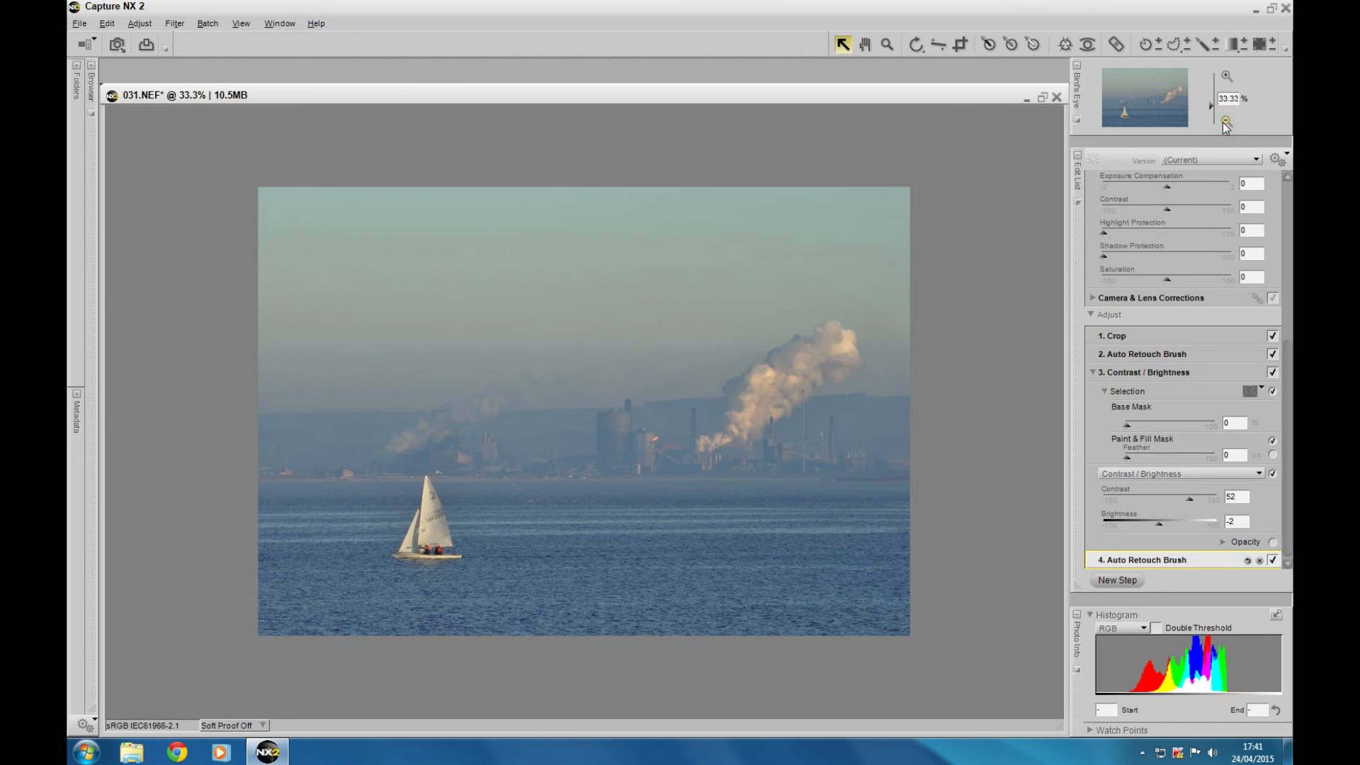